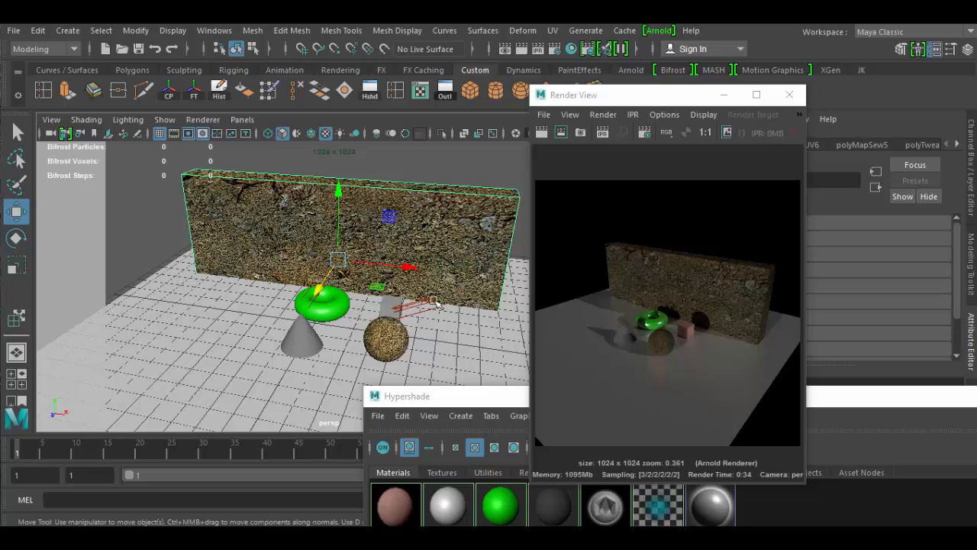
- Examine the textured scene and zoom through its rendered image to compare the objects, and close the render window
alt+drag(398, 335, 362, 324)
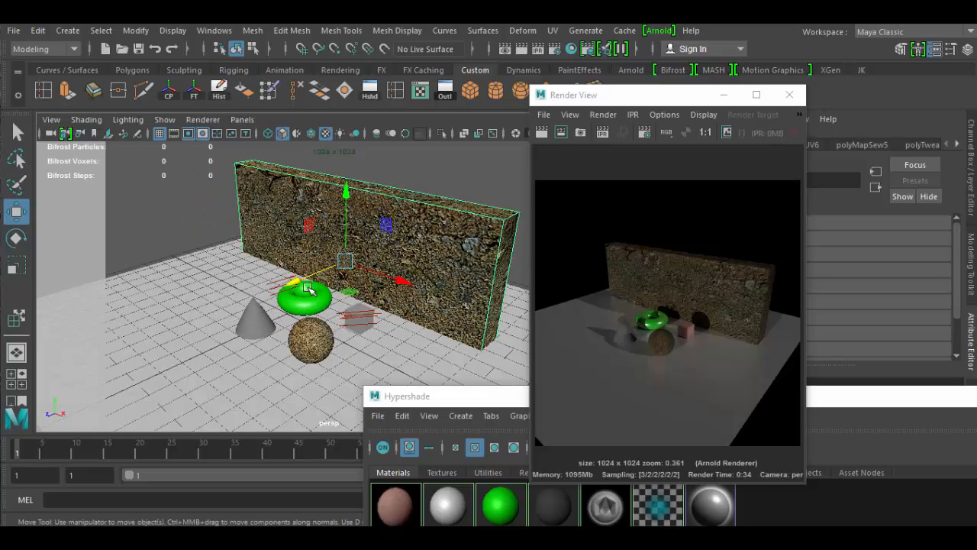
scroll(324, 321, up, 3)
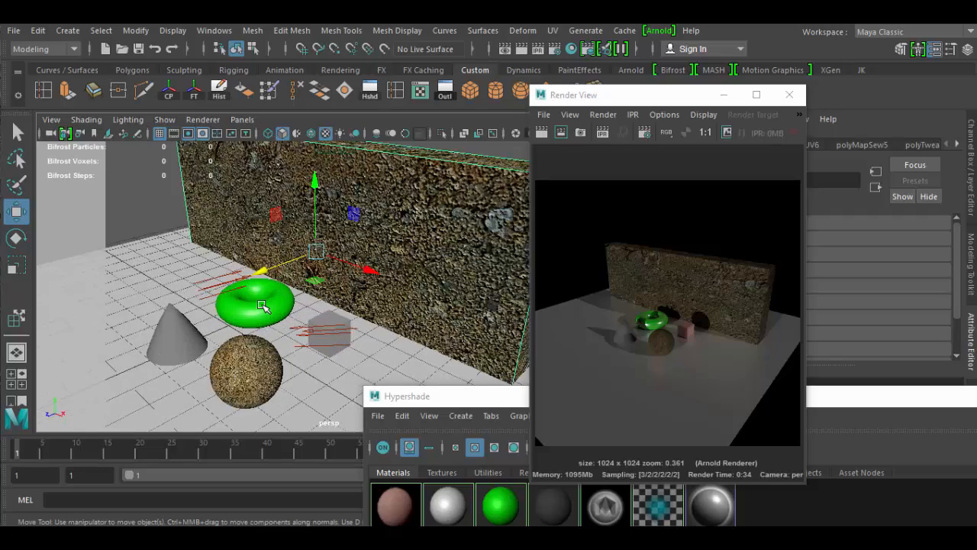
click(262, 306)
alt+drag(262, 306, 303, 319)
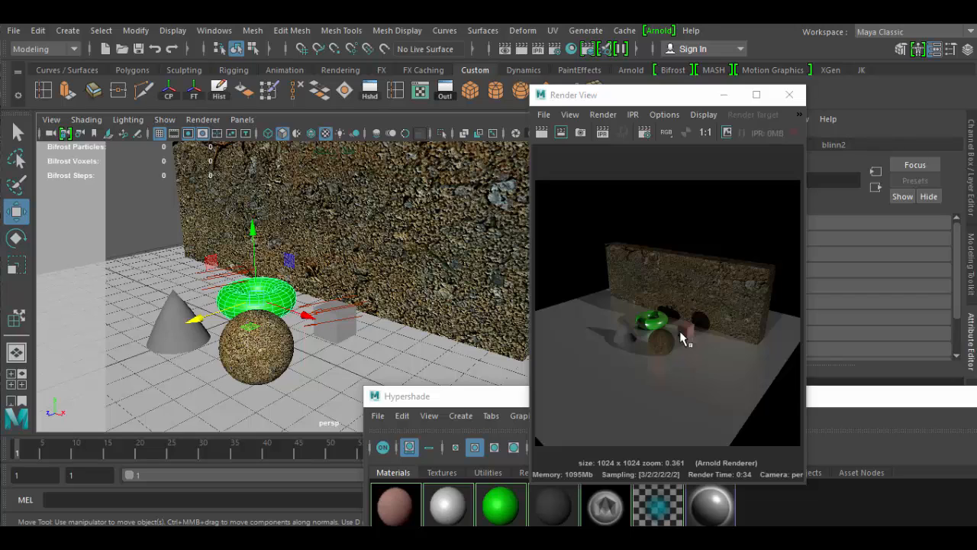
scroll(706, 322, up, 3)
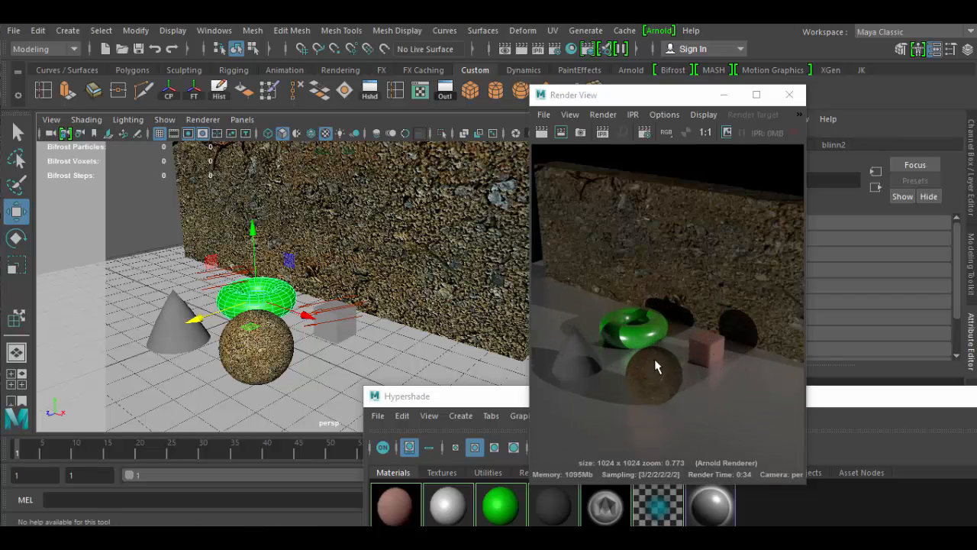
scroll(706, 352, up, 1)
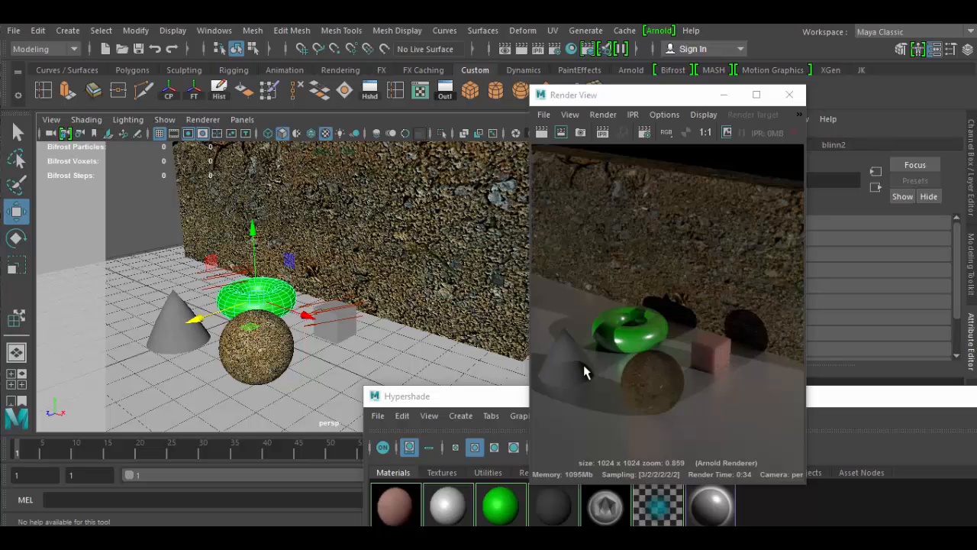
scroll(698, 371, down, 5)
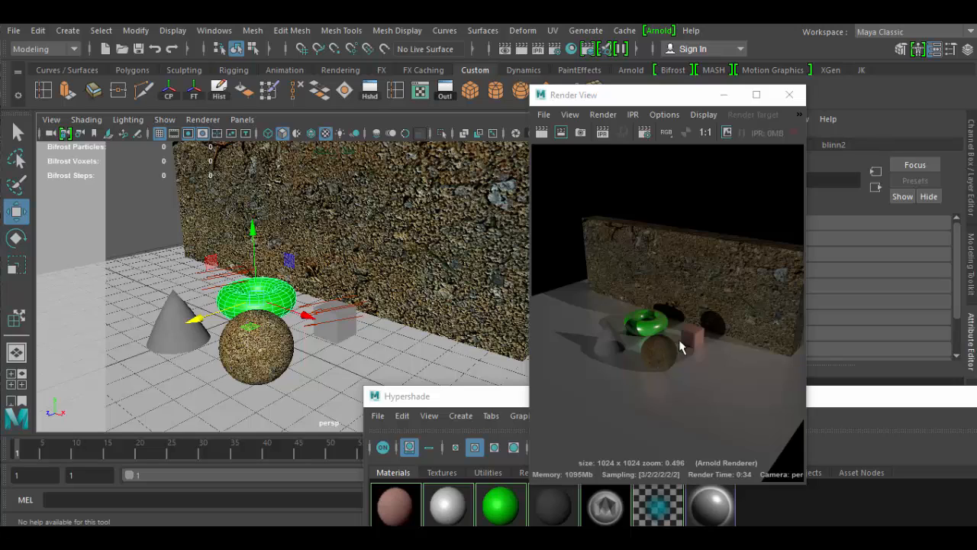
drag(648, 98, 611, 106)
click(754, 104)
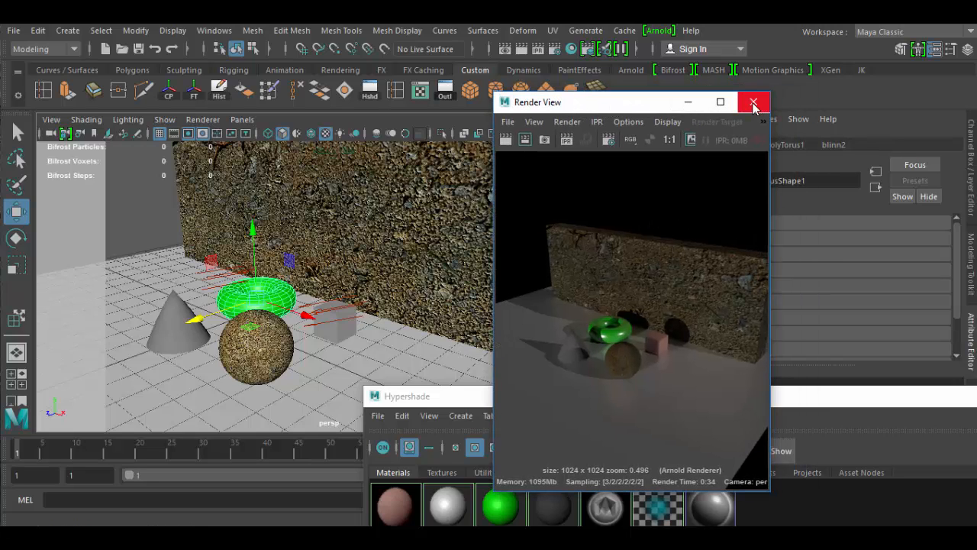
- Display the scene shaded without textures and open the stone wall's UV layout in the UV Editor
key(5)
click(457, 271)
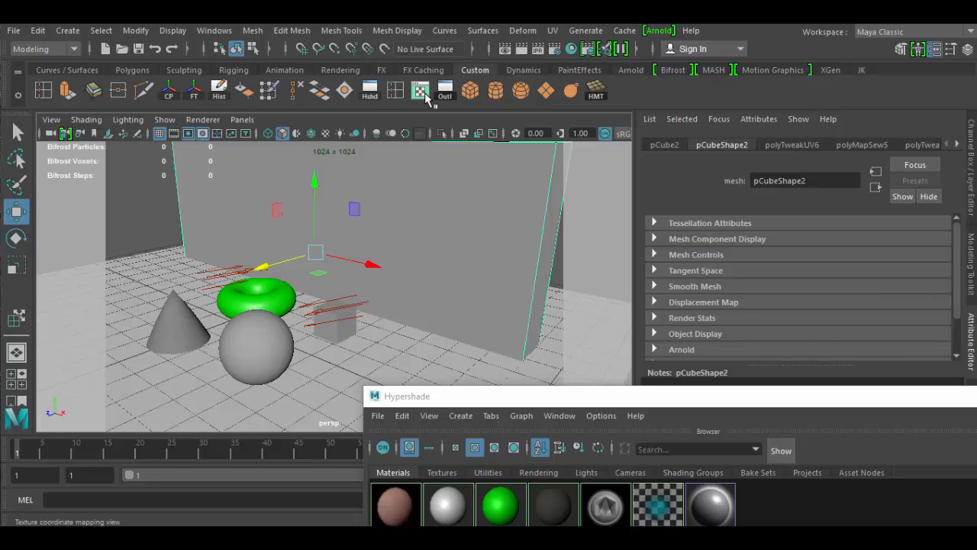
click(212, 31)
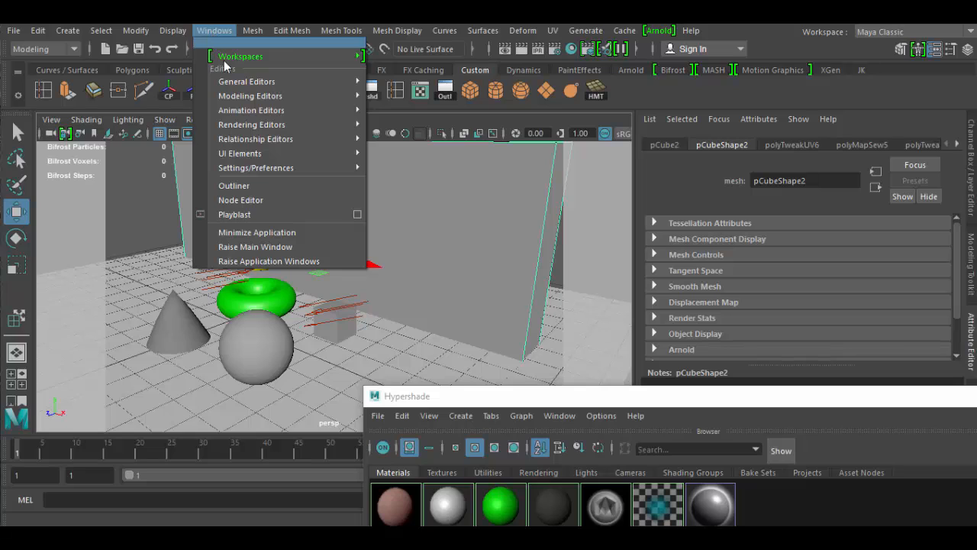
mouse_move(227, 96)
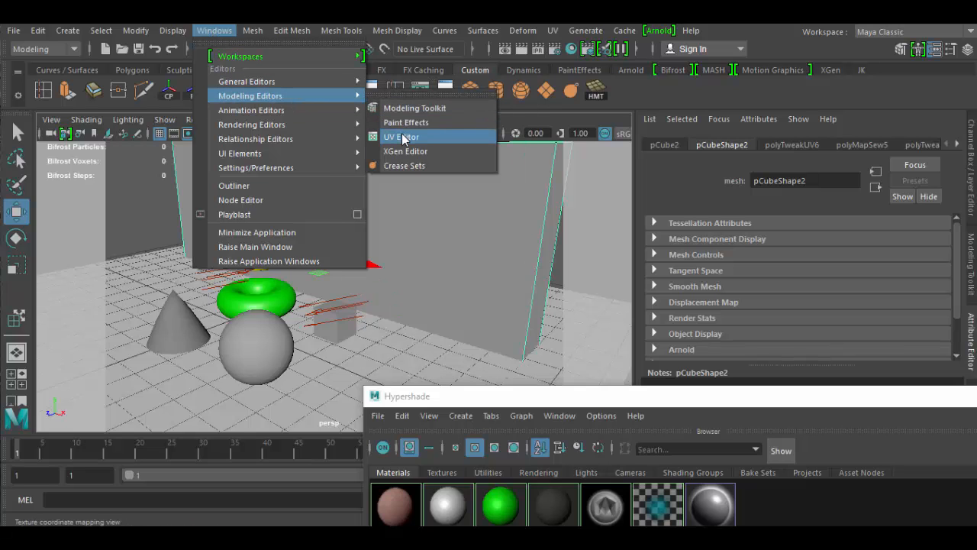
click(470, 234)
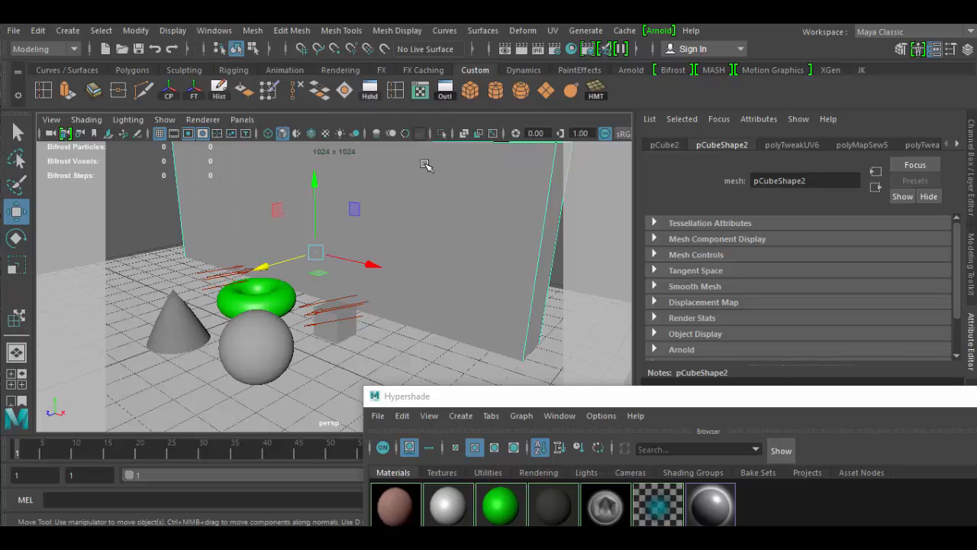
click(419, 92)
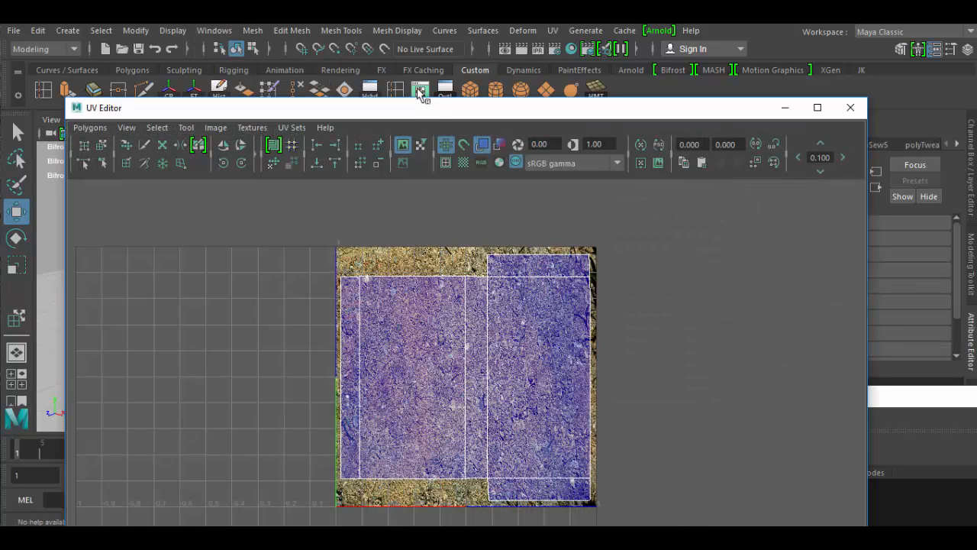
drag(409, 110, 576, 81)
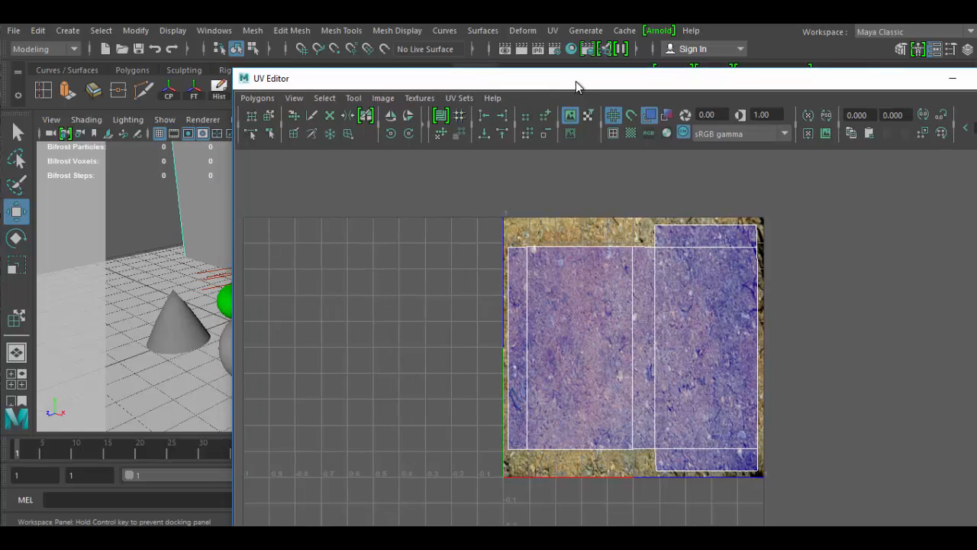
scroll(532, 321, down, 2)
scroll(532, 321, down, 2)
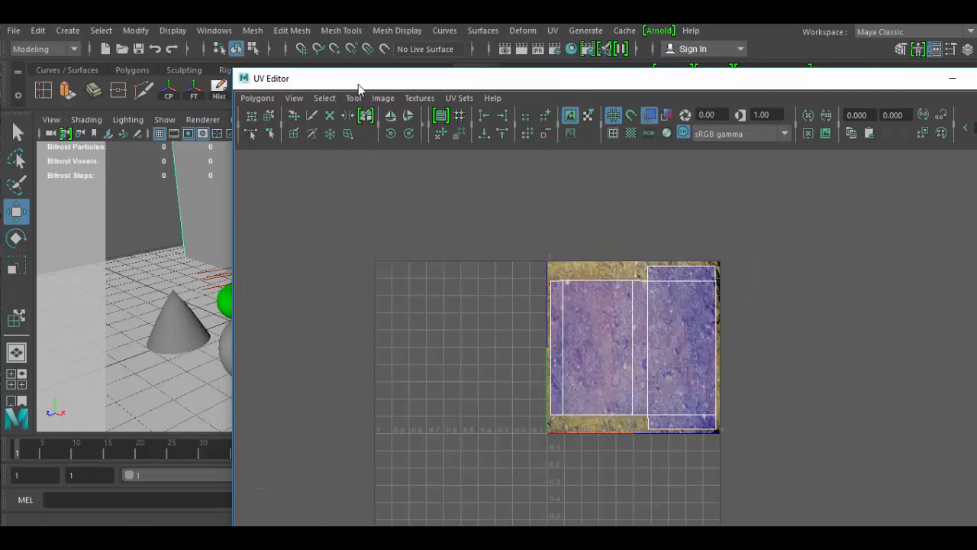
drag(362, 85, 479, 120)
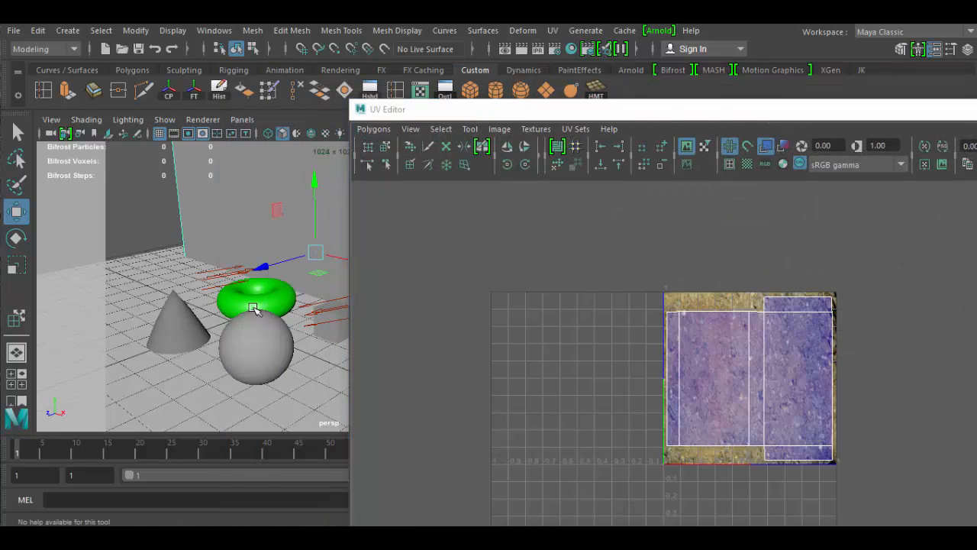
- Inspect the UV layouts of the sphere, the cone and the green torus in the UV Editor
click(257, 340)
click(161, 329)
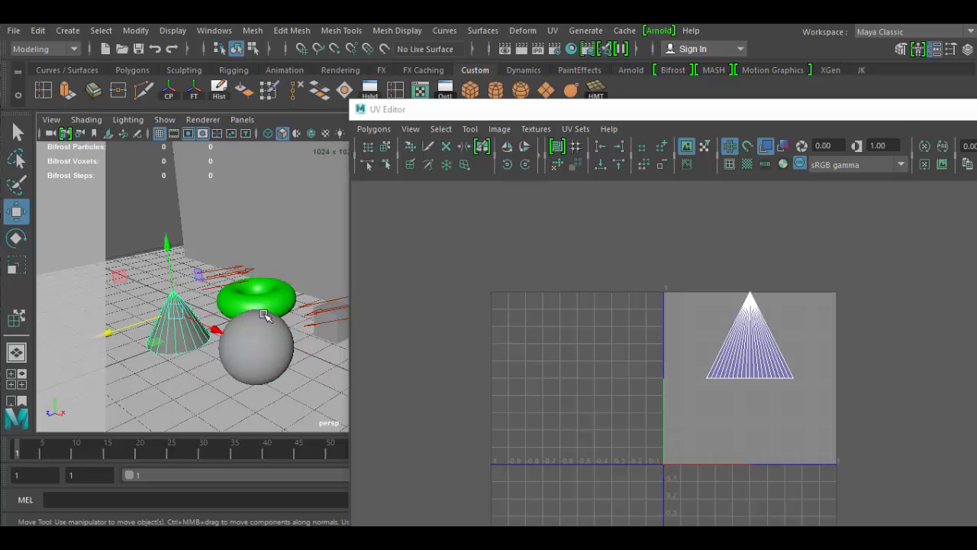
click(281, 296)
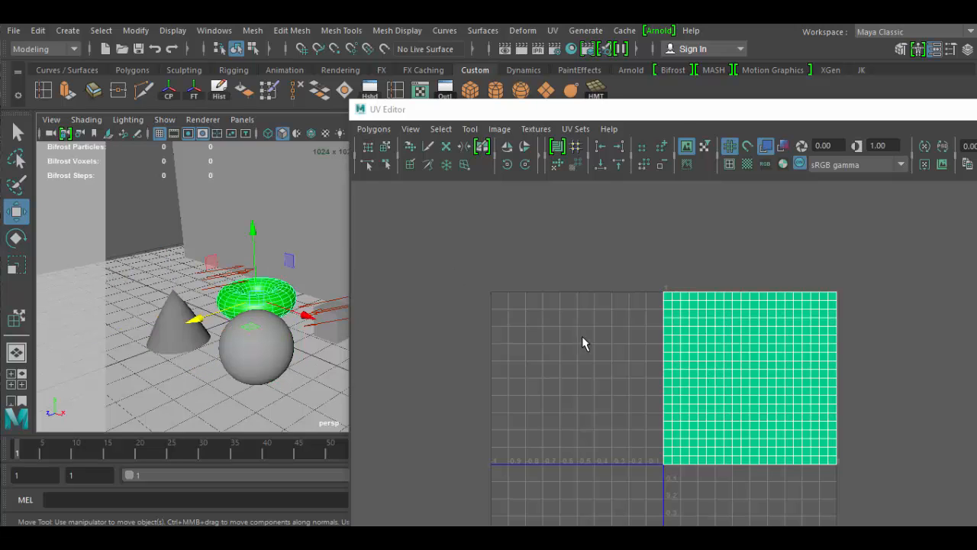
drag(639, 115, 549, 104)
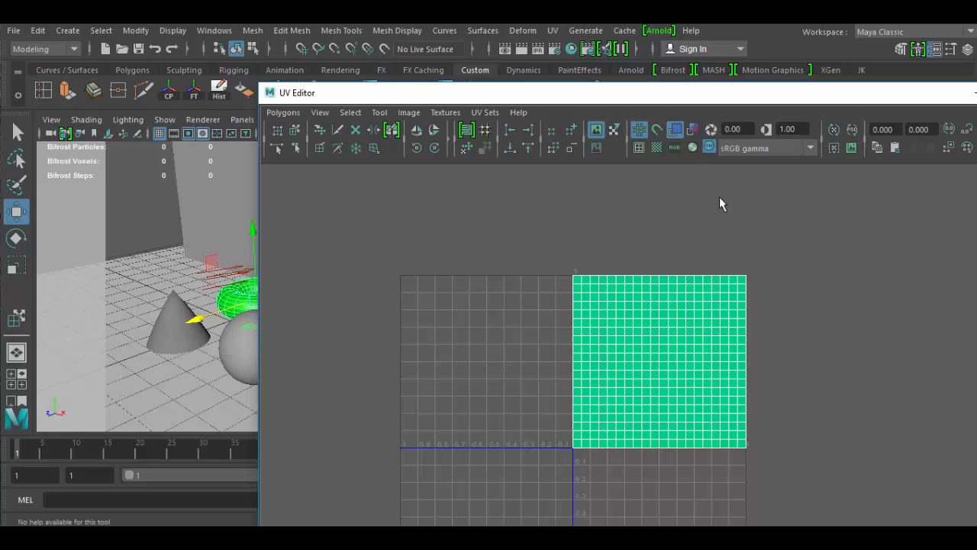
- Toggle the UV shading display off and on to compare how the torus and wall UV shells are shown
click(675, 132)
click(676, 132)
click(221, 197)
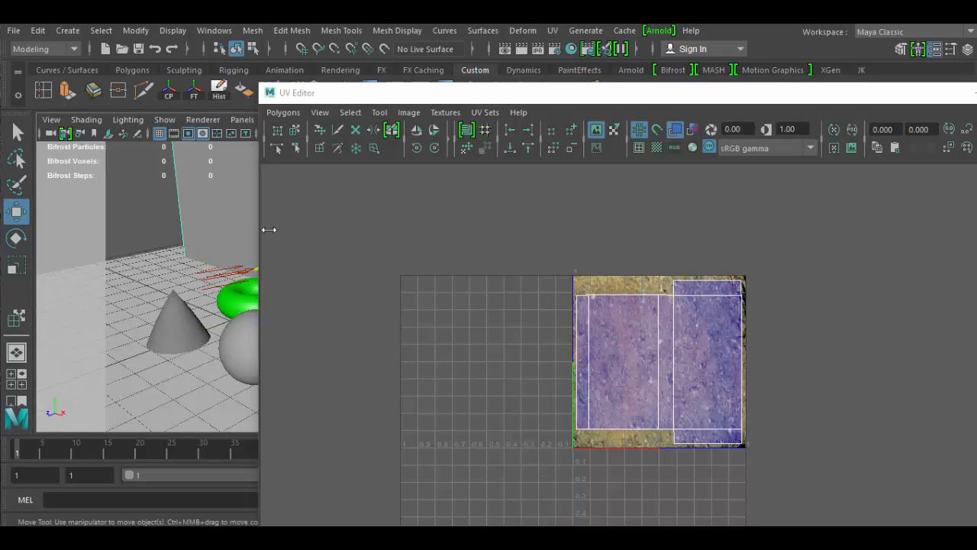
click(693, 129)
click(693, 129)
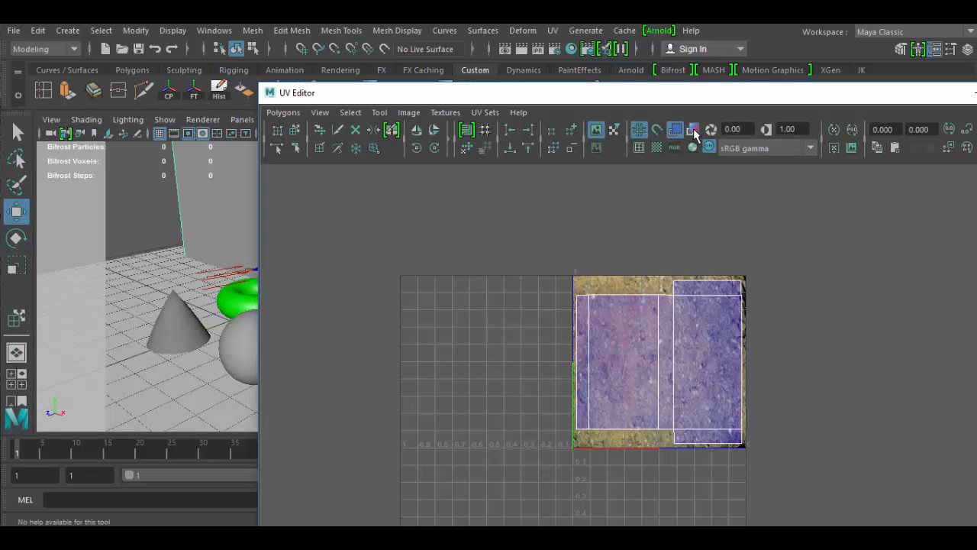
click(679, 130)
click(675, 131)
click(675, 131)
click(675, 131)
click(675, 131)
click(675, 131)
- Compare the UV layouts of the sphere, the torus and the small cube
drag(578, 93, 683, 138)
click(275, 347)
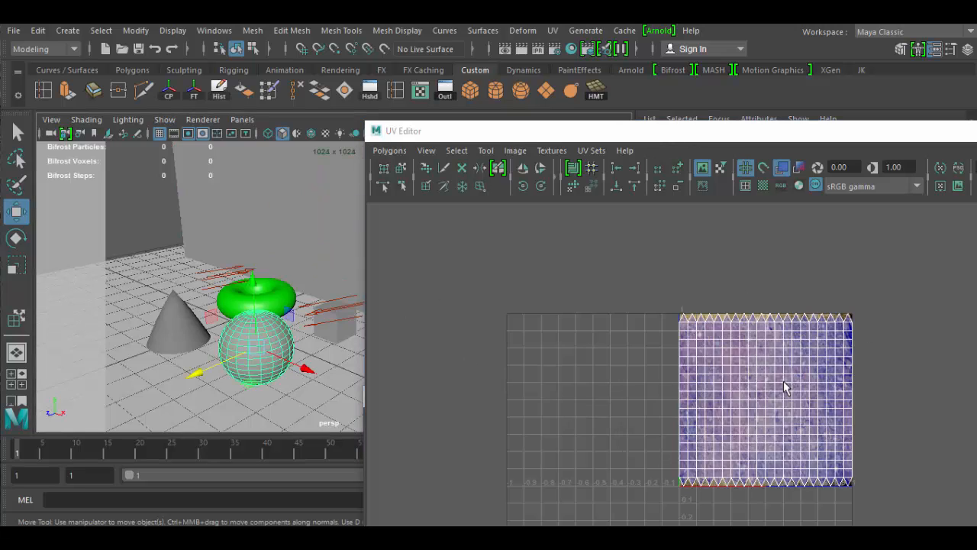
click(281, 289)
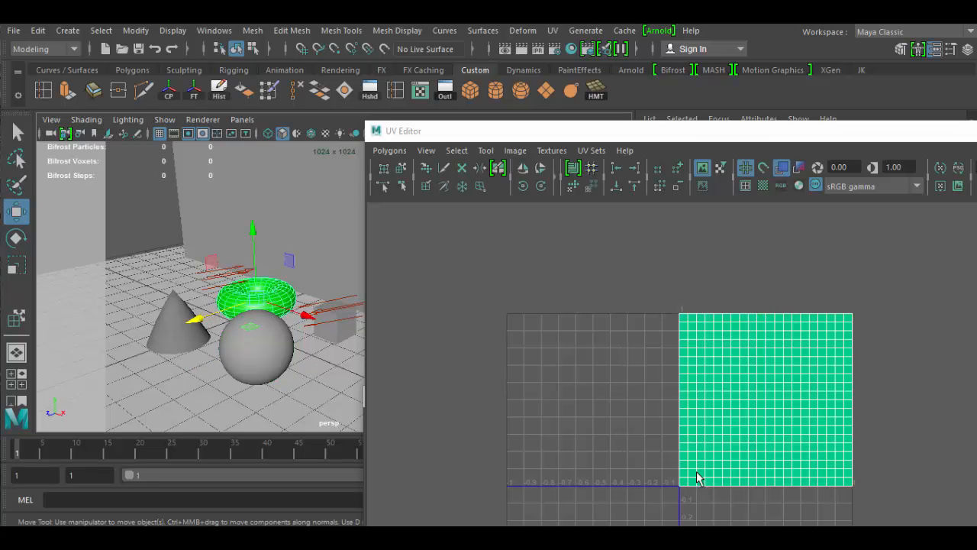
click(345, 334)
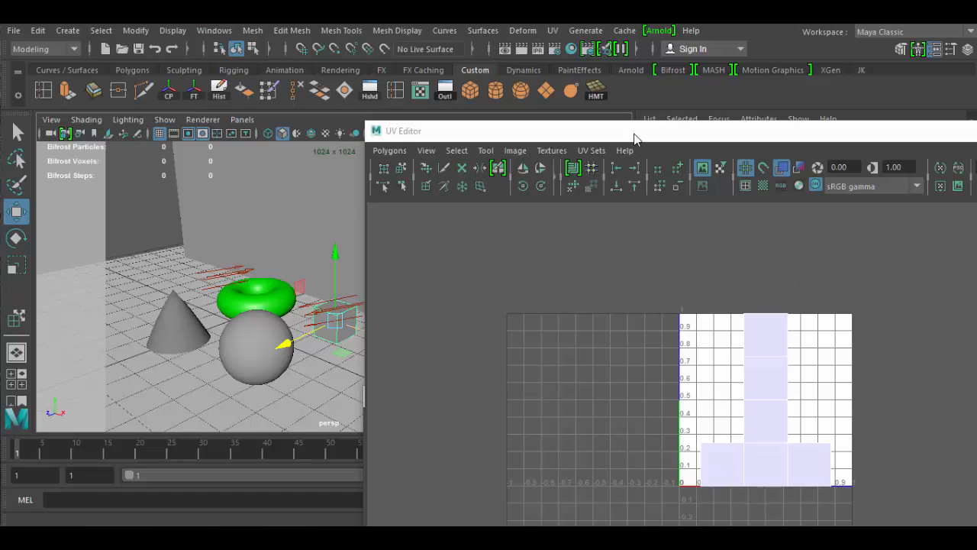
- Create a new polygon cube at the scene origin and raise it about 3.5 cm above the floor
drag(635, 135, 458, 400)
scroll(439, 321, down, 3)
scroll(439, 321, down, 2)
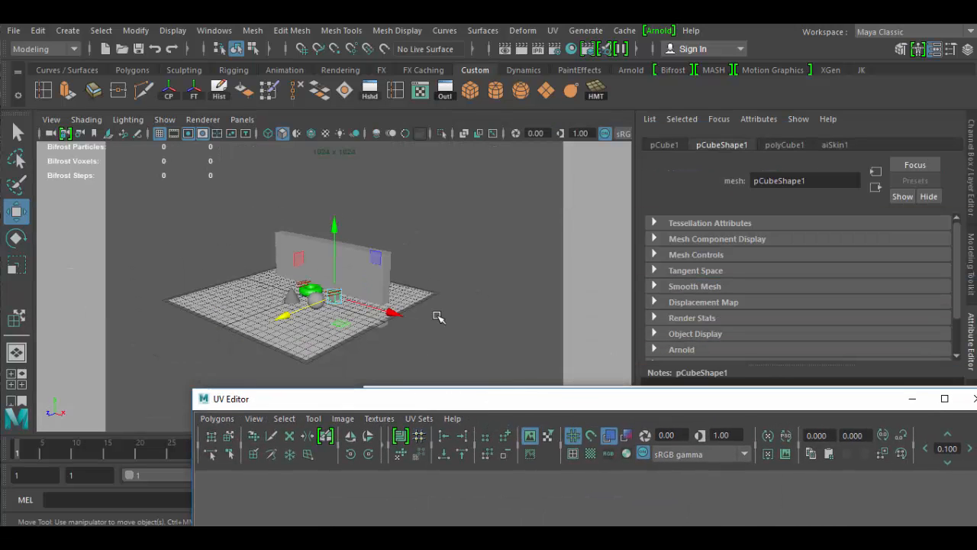
click(475, 94)
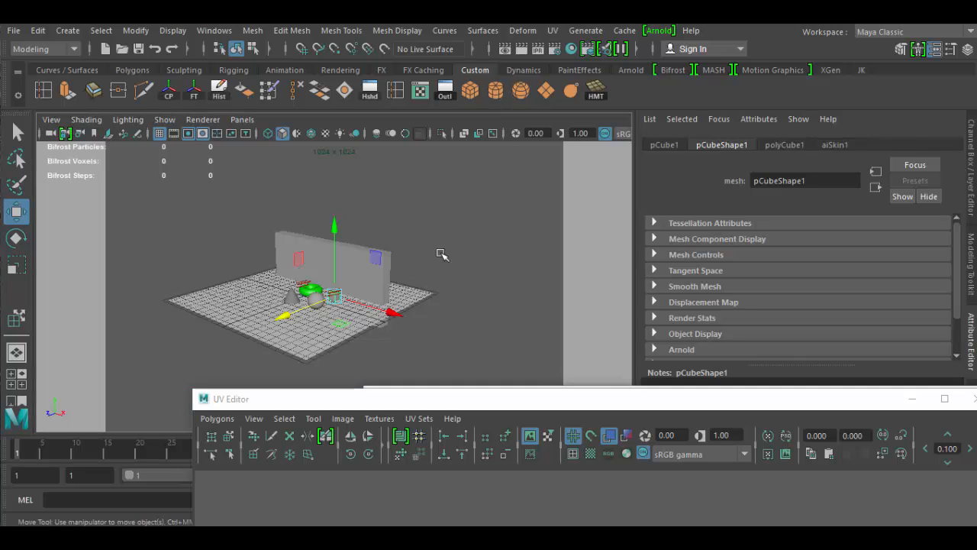
drag(306, 229, 304, 200)
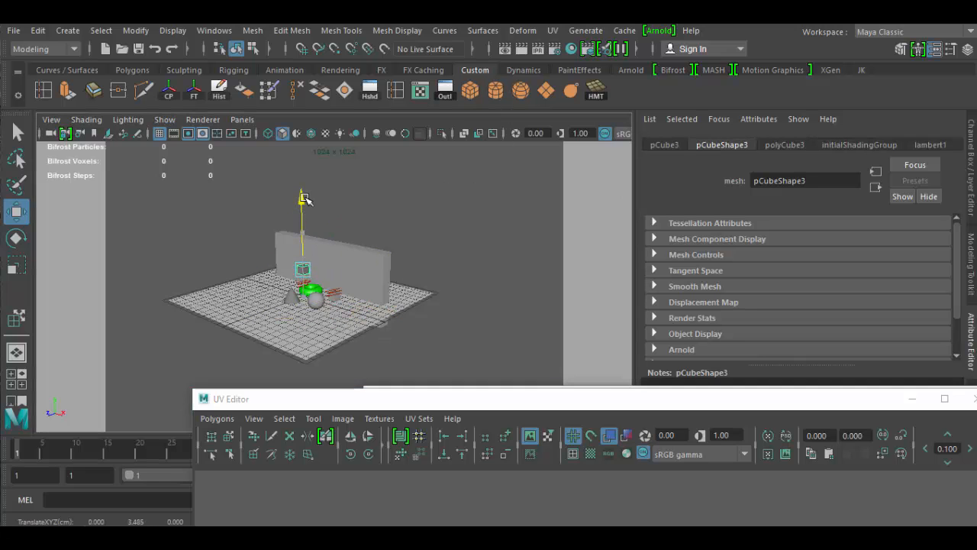
- Set the new cube's width to 15 in its creation settings
key(f)
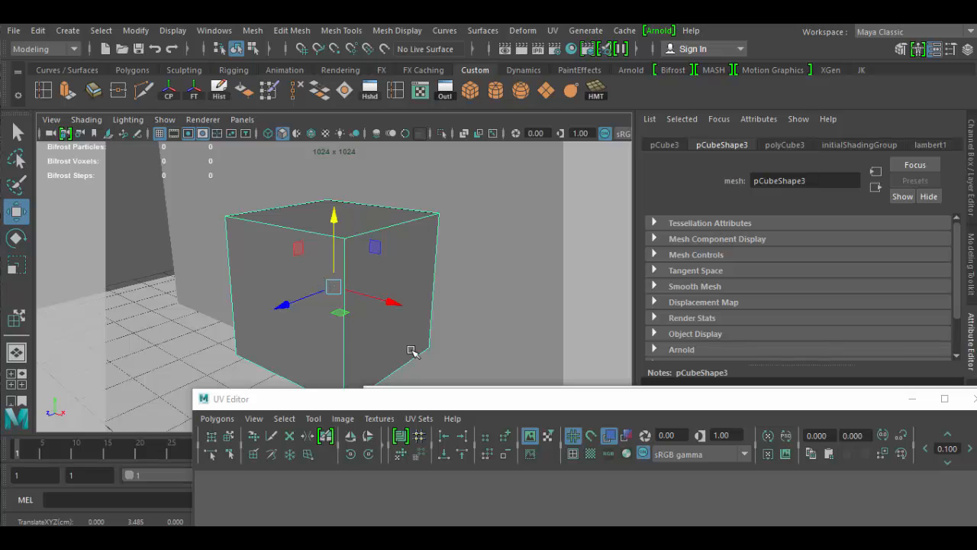
scroll(402, 316, down, 3)
scroll(326, 275, down, 5)
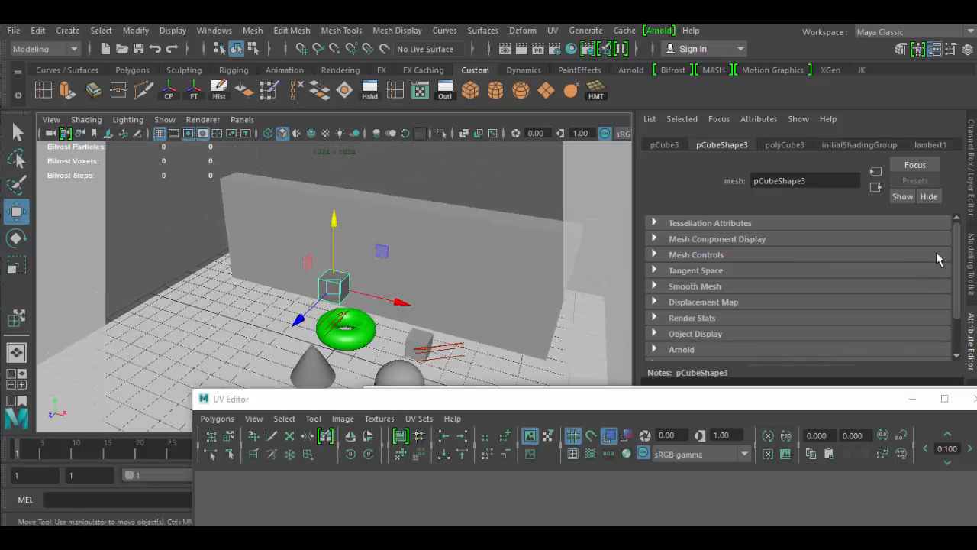
click(972, 191)
scroll(833, 288, down, 3)
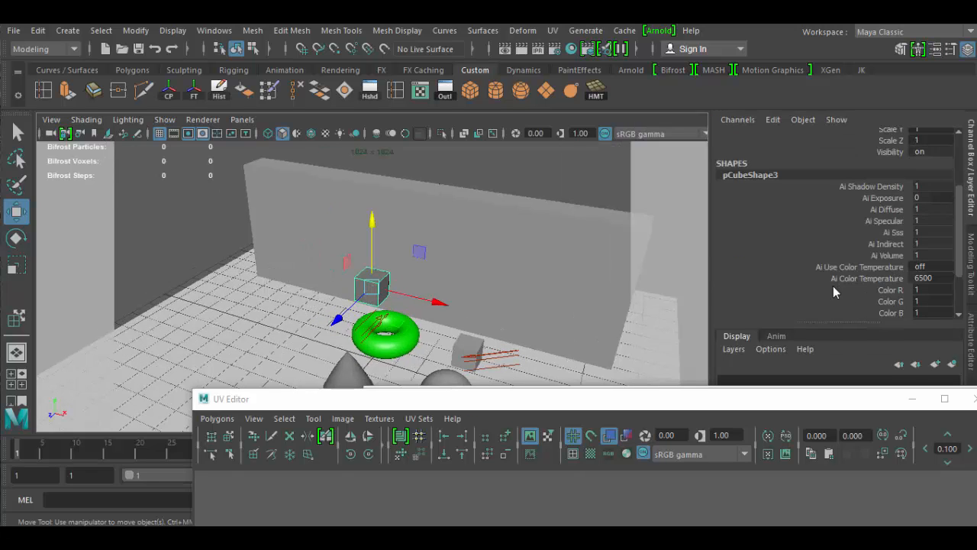
scroll(784, 262, down, 3)
scroll(792, 294, down, 3)
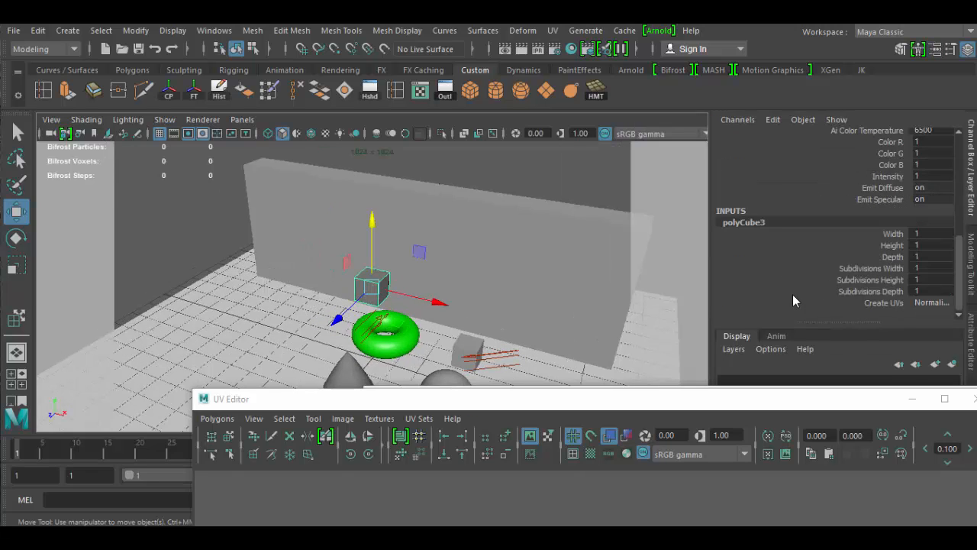
click(936, 233)
text(15)
key(Return)
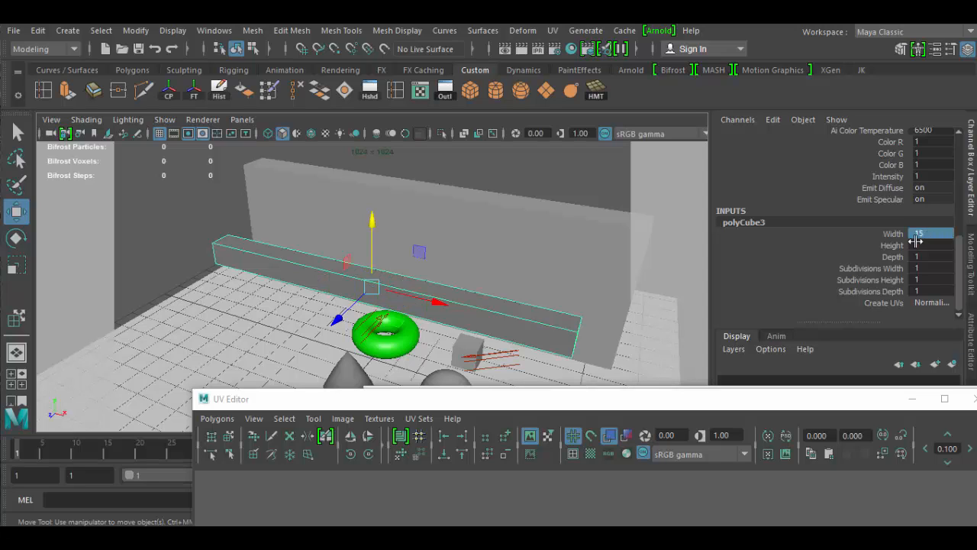
- Set the new cube's height to 9 and its depth to 1.5 to form a wall slab
click(920, 245)
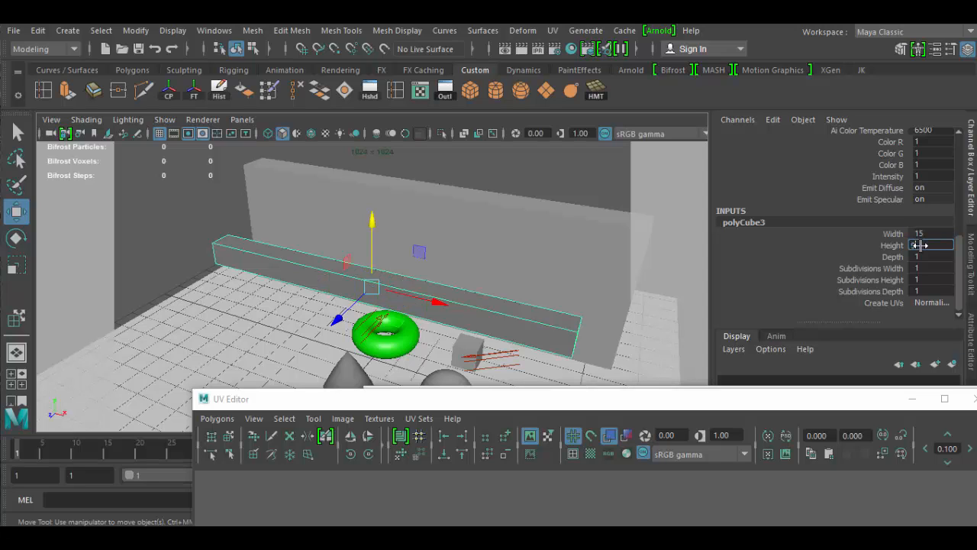
text(9)
key(Return)
click(920, 258)
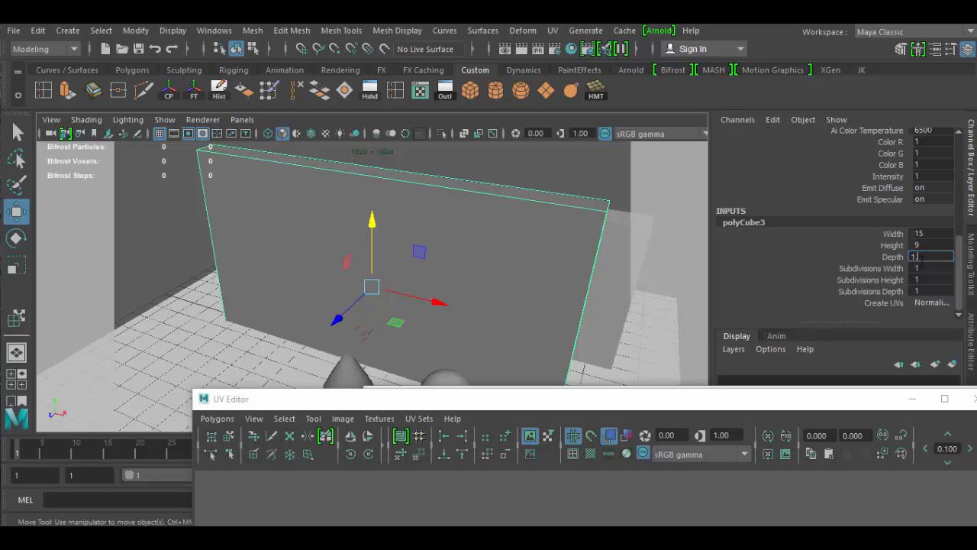
text(1.5)
key(Return)
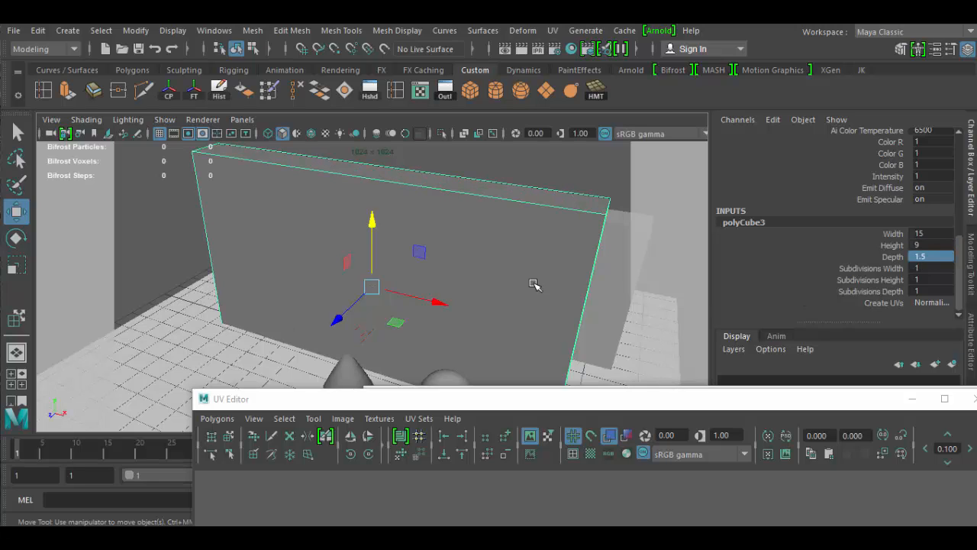
alt+drag(493, 333, 418, 275)
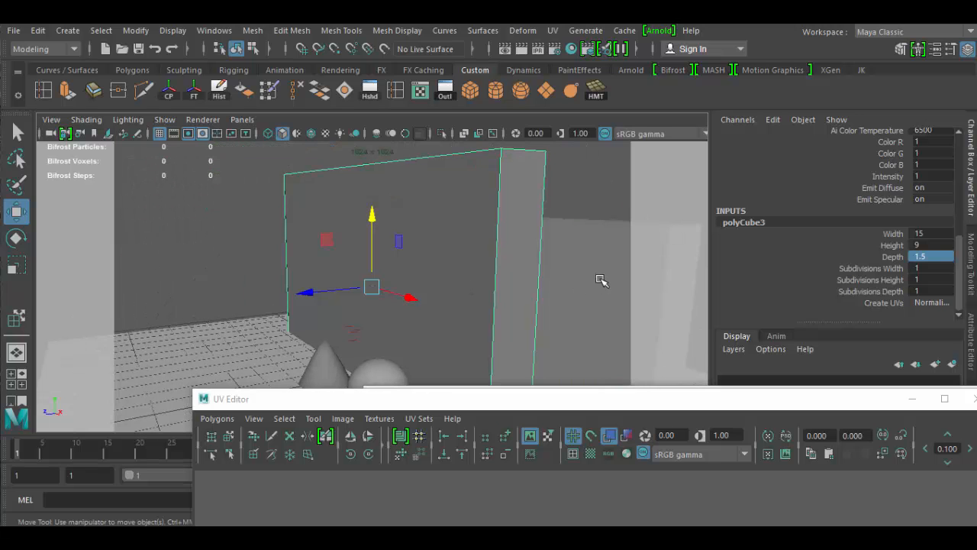
- Compare the wall slab's default UV layout in the UV Editor with its proportions in the scene
alt+right_drag(494, 369, 406, 304)
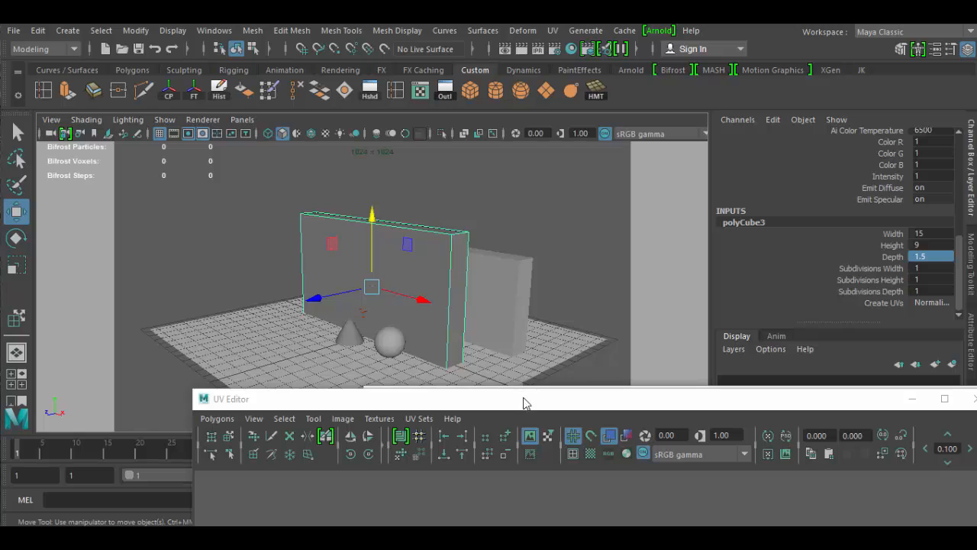
drag(524, 399, 505, 138)
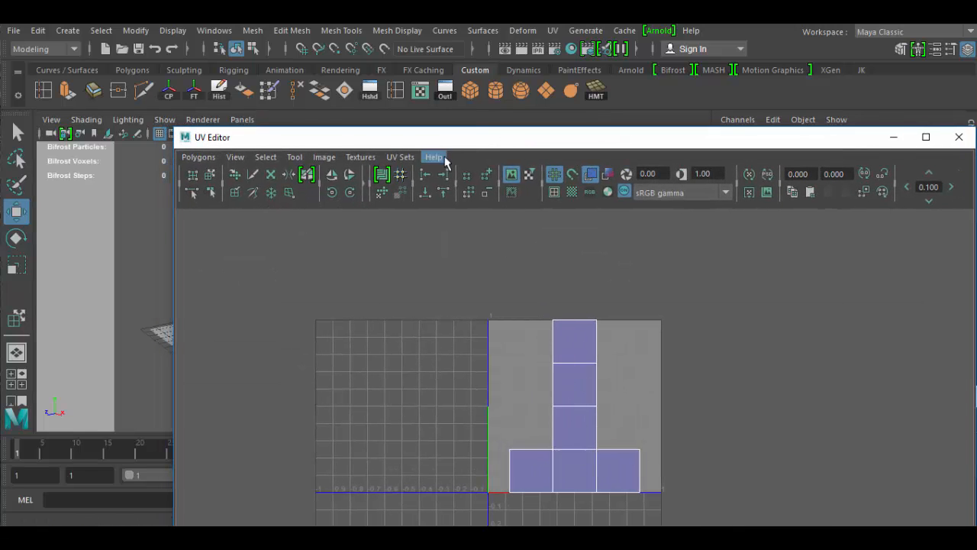
drag(443, 141, 544, 376)
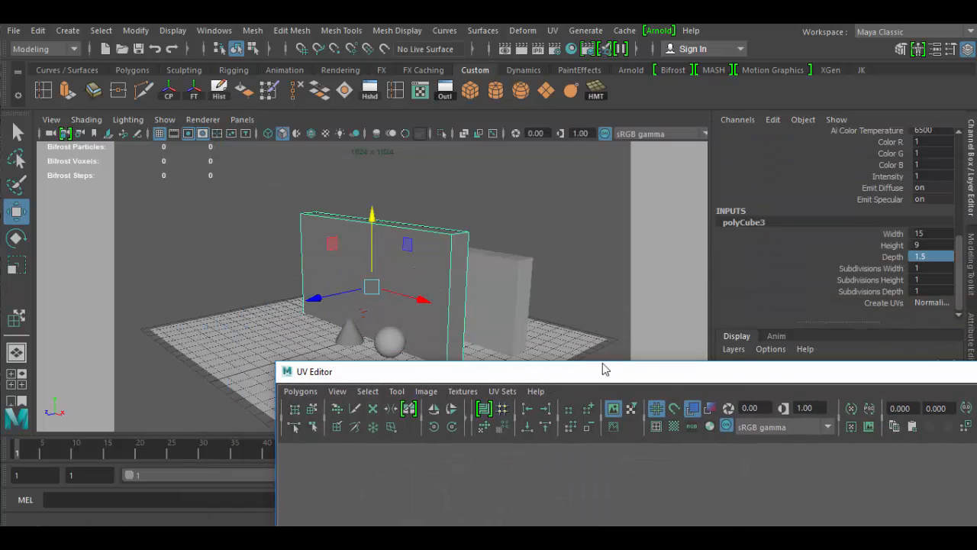
drag(603, 370, 393, 391)
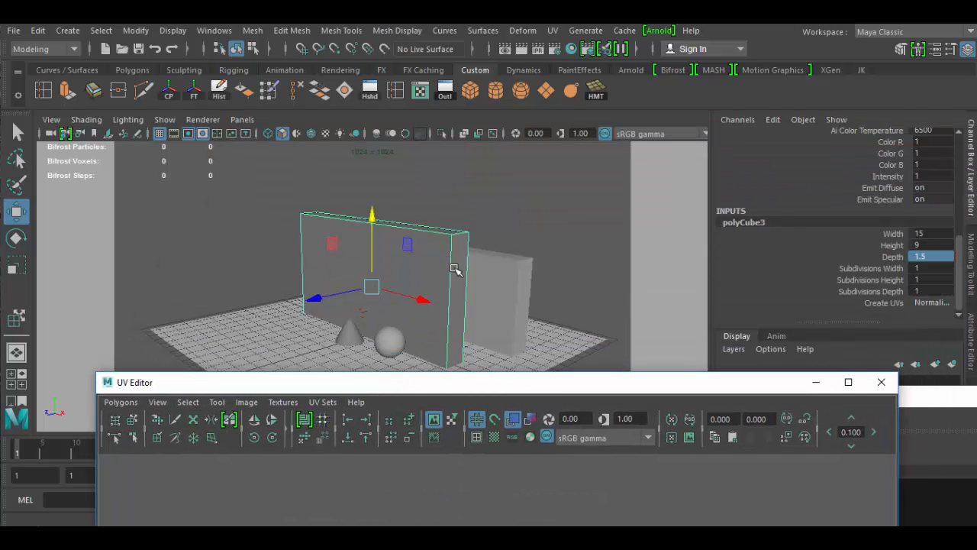
alt+drag(458, 258, 470, 284)
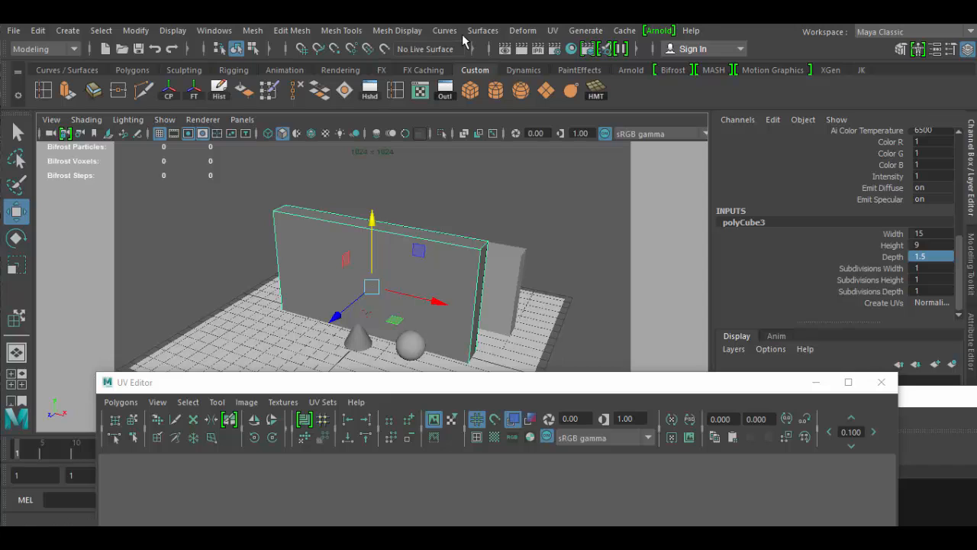
- Open the options for automatic UV mapping of the wall slab and keep the slab in view
click(552, 32)
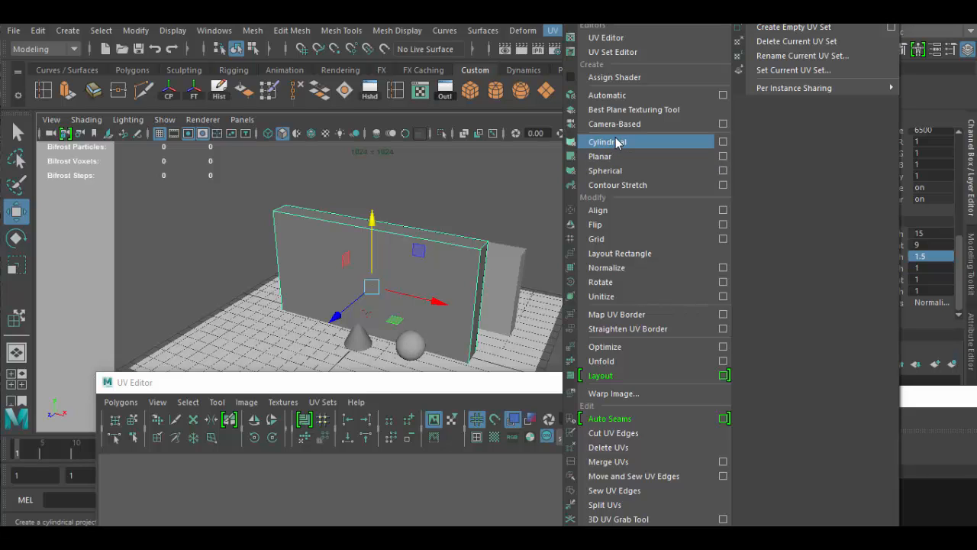
click(723, 96)
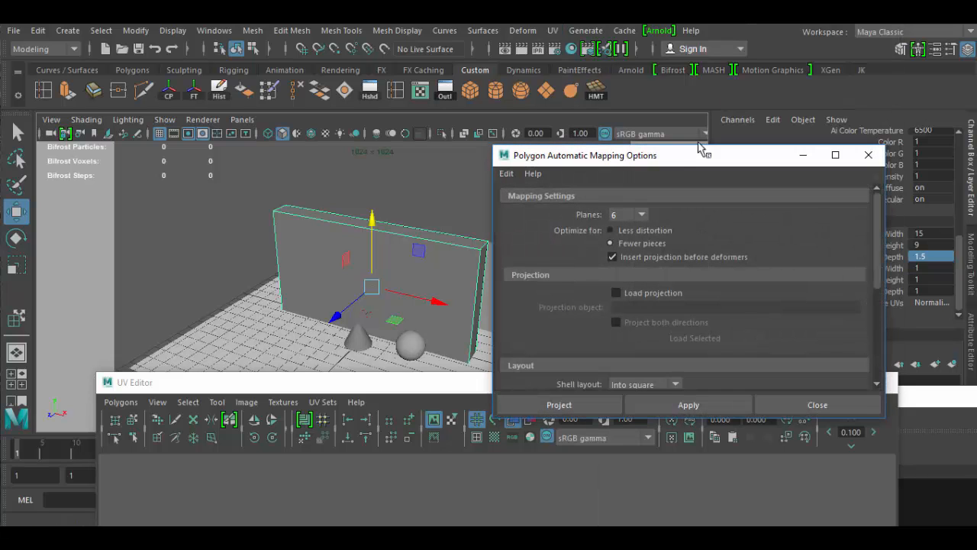
drag(674, 162, 668, 133)
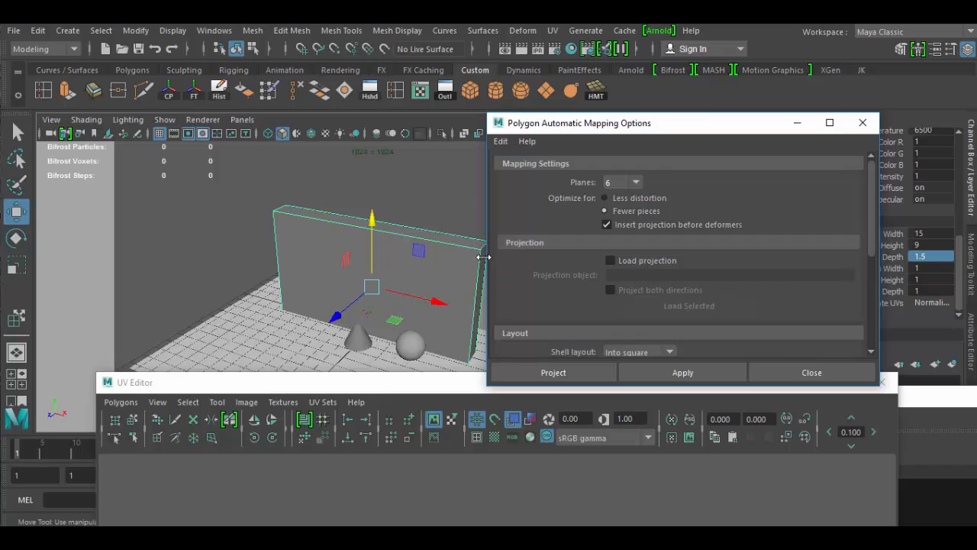
- Try different plane counts in the automatic mapping settings
click(635, 185)
click(630, 211)
click(635, 183)
click(629, 241)
- Reset the automatic mapping settings to 6 planes with fewer pieces and project the UVs onto the wall slab
click(501, 141)
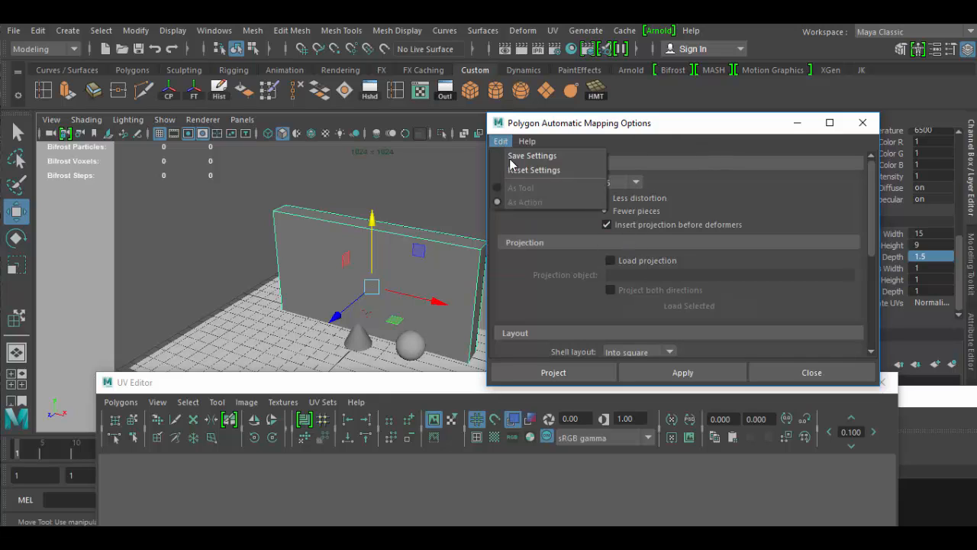
click(512, 169)
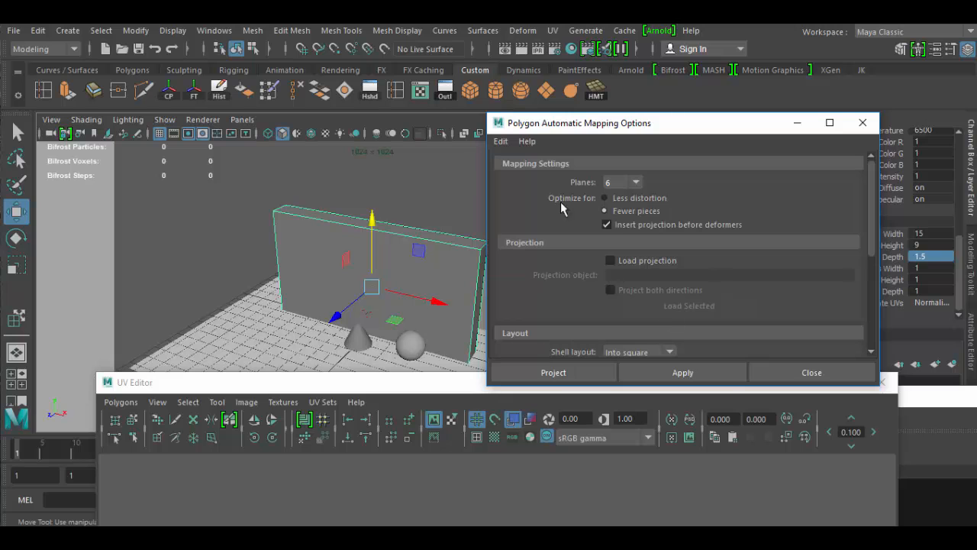
click(542, 373)
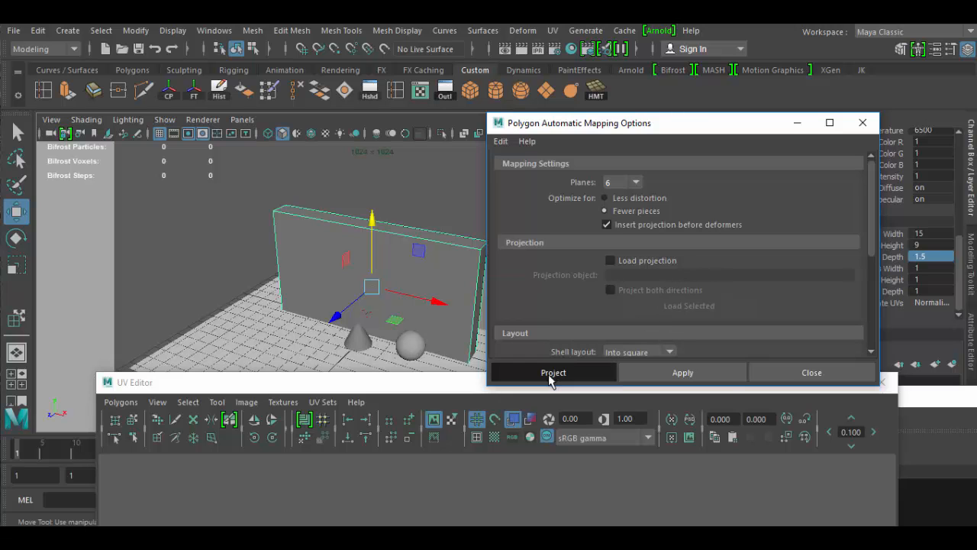
- Examine the wall slab's automatically mapped UV shells up close in the UV Editor
mouse_move(515, 390)
mouse_down()
mouse_move(622, 300)
mouse_move(578, 92)
mouse_move(591, 93)
mouse_up()
click(585, 412)
scroll(561, 385, down, 1)
click(519, 373)
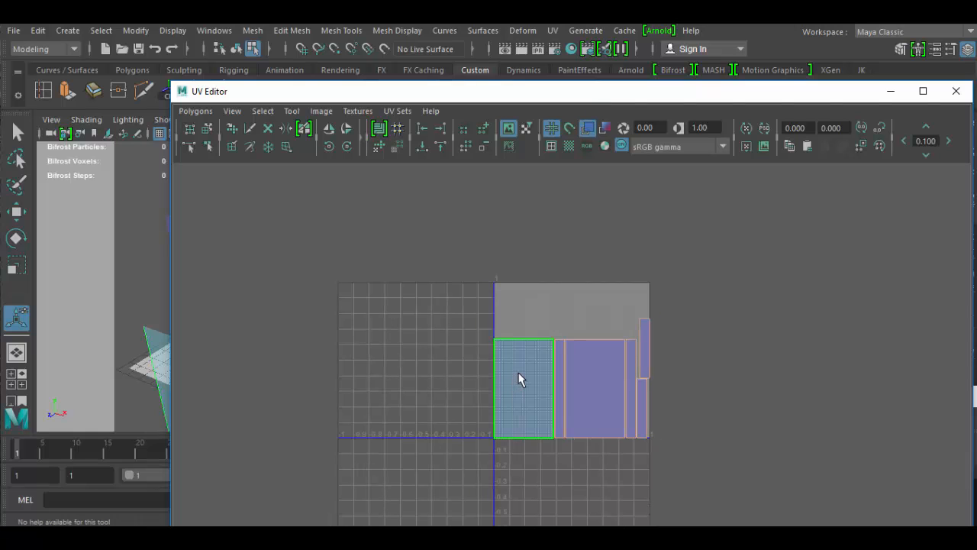
scroll(654, 353, up, 3)
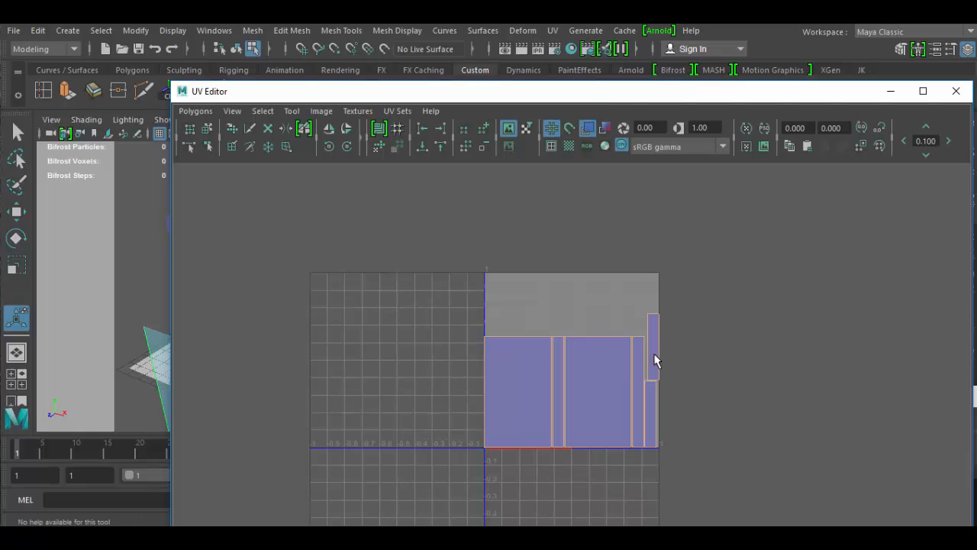
scroll(633, 394, up, 1)
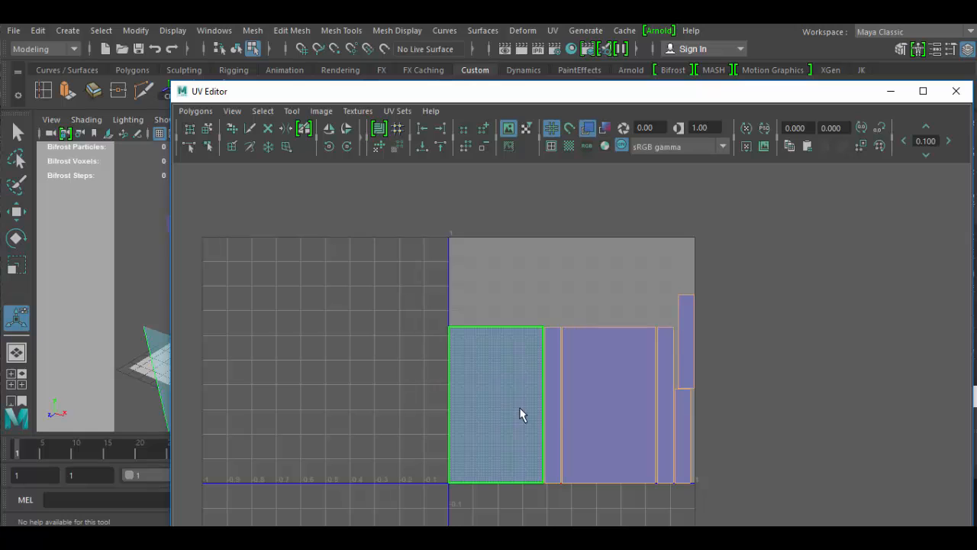
drag(399, 92, 379, 90)
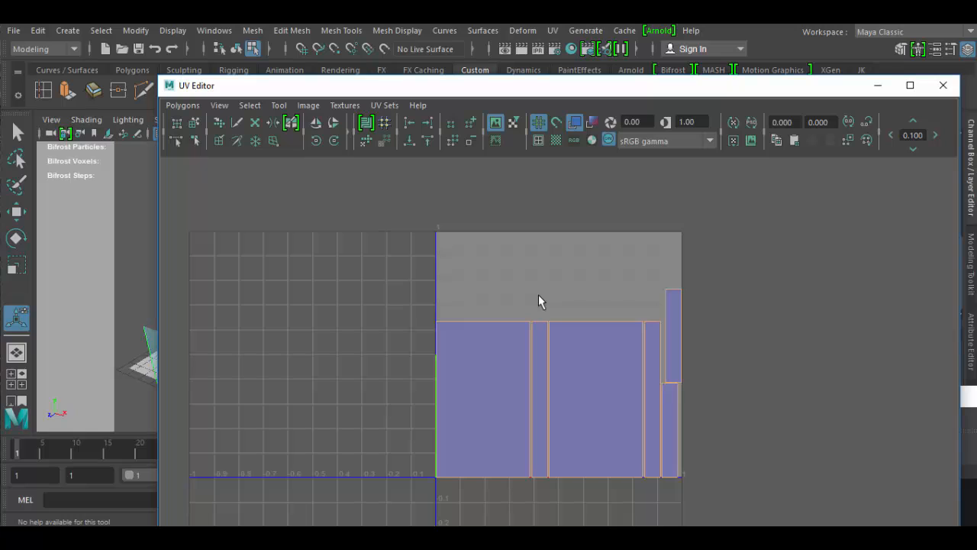
click(500, 363)
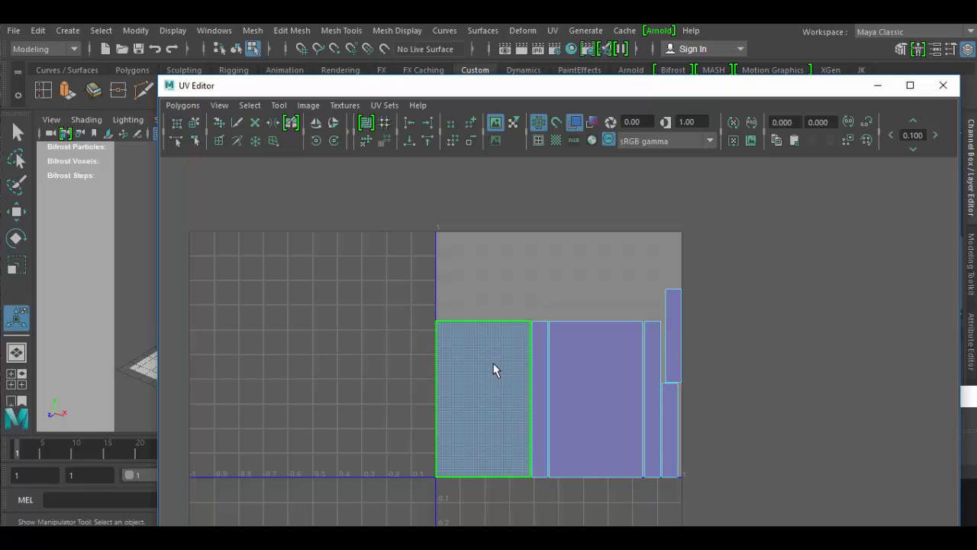
- Move the leftmost large UV shell slightly away from the neighbouring narrow strip with the Move UV Shell tool
click(194, 123)
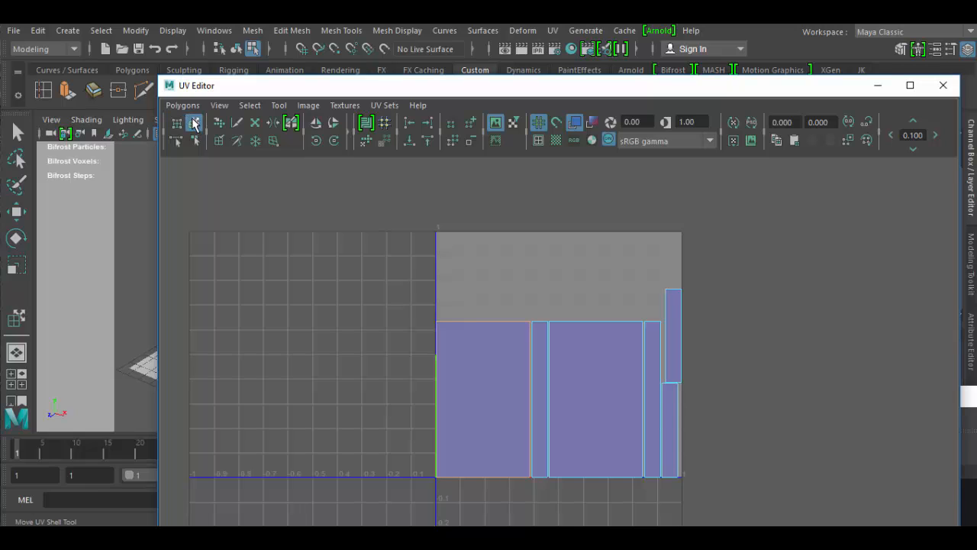
click(497, 395)
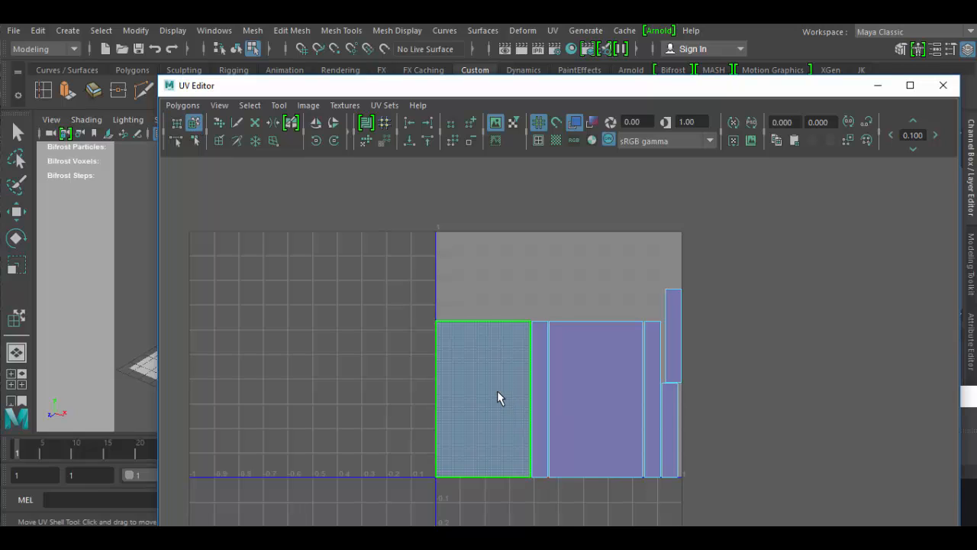
click(539, 382)
click(595, 383)
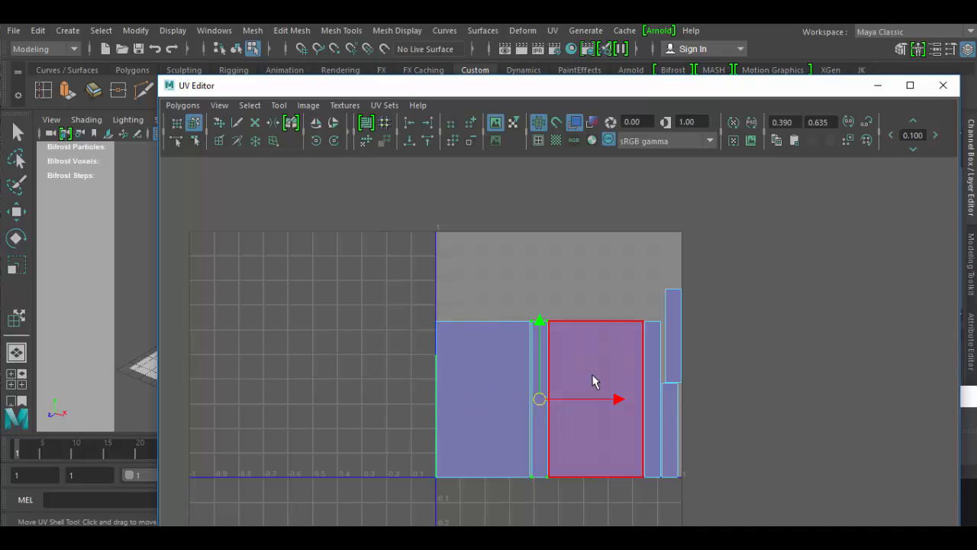
click(504, 405)
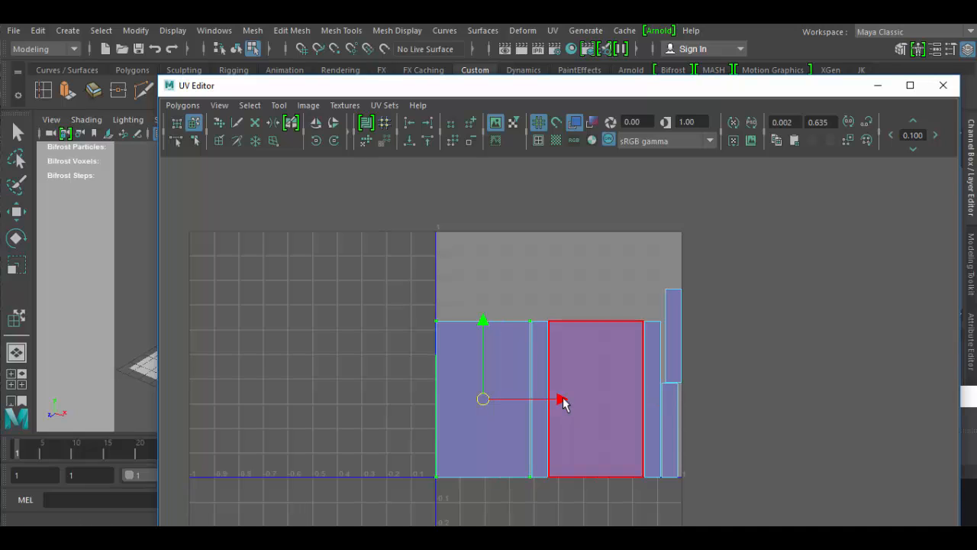
drag(557, 399, 546, 396)
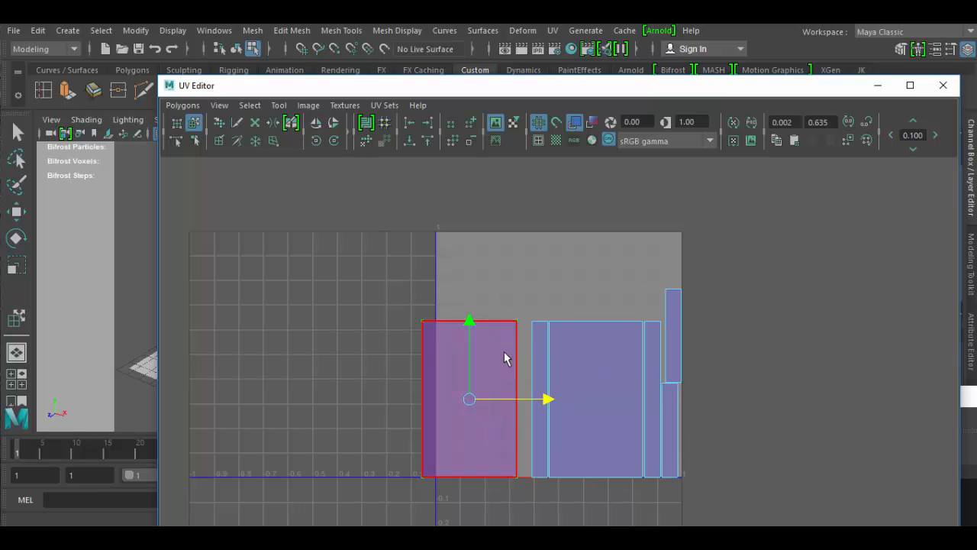
click(541, 379)
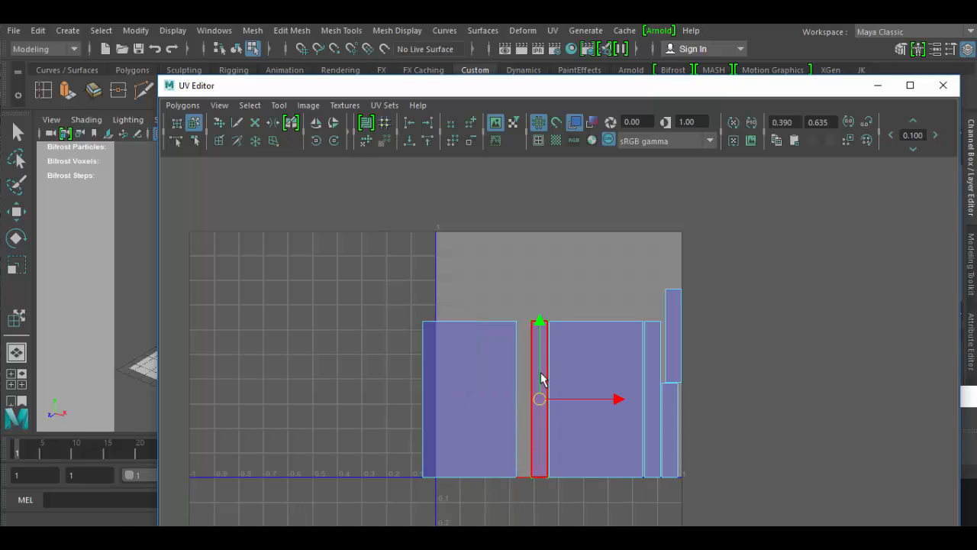
click(497, 384)
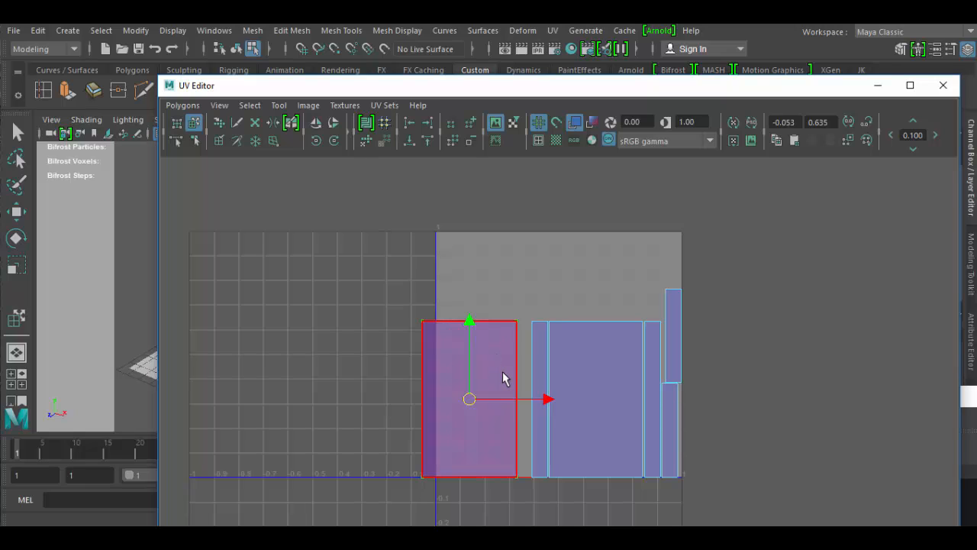
- Switch to edge mode to identify the shared border edges and move the large shell back against the narrow strip
right_click(503, 377)
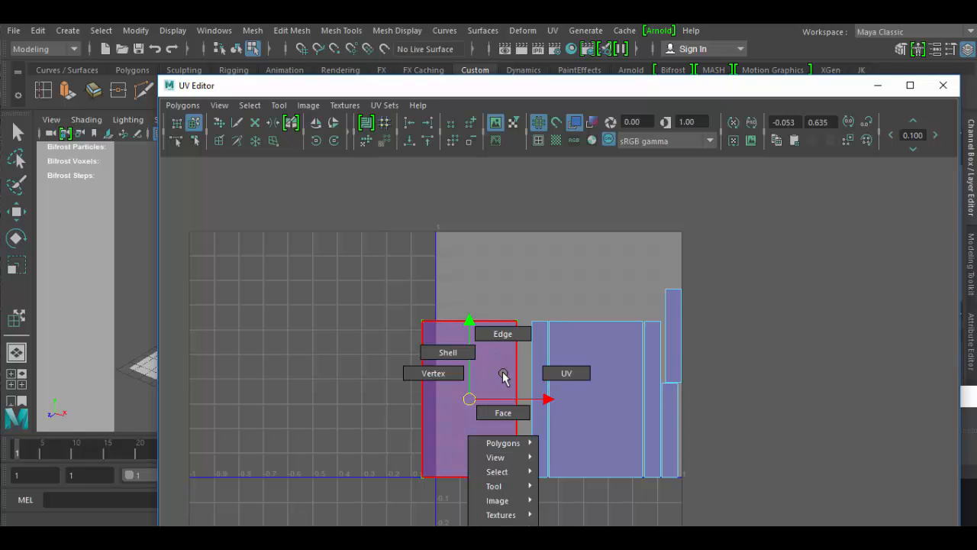
right_drag(503, 377, 502, 336)
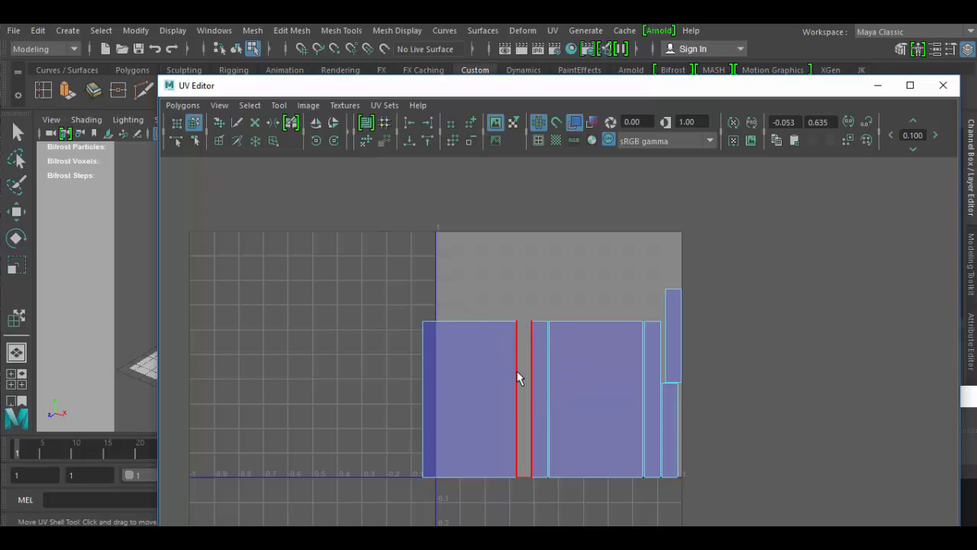
click(518, 378)
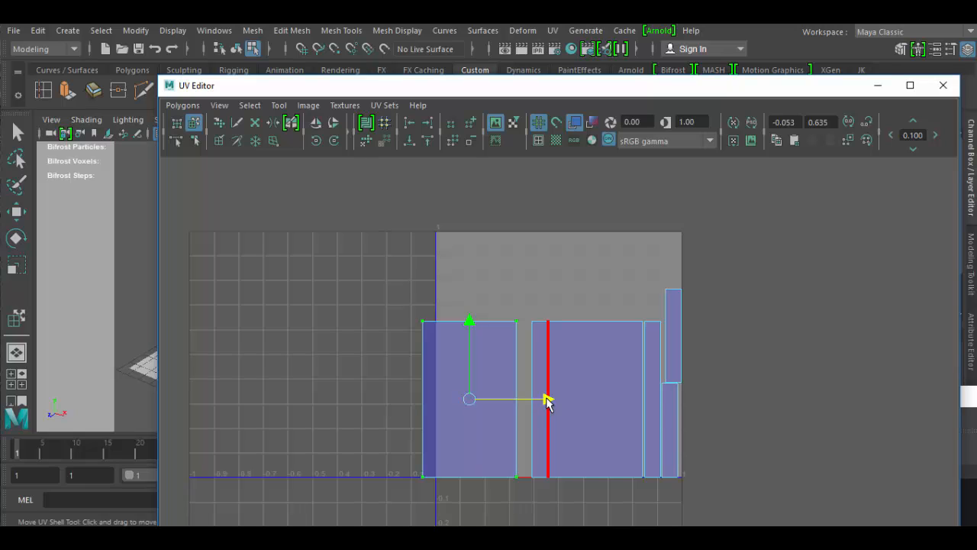
drag(545, 396, 556, 395)
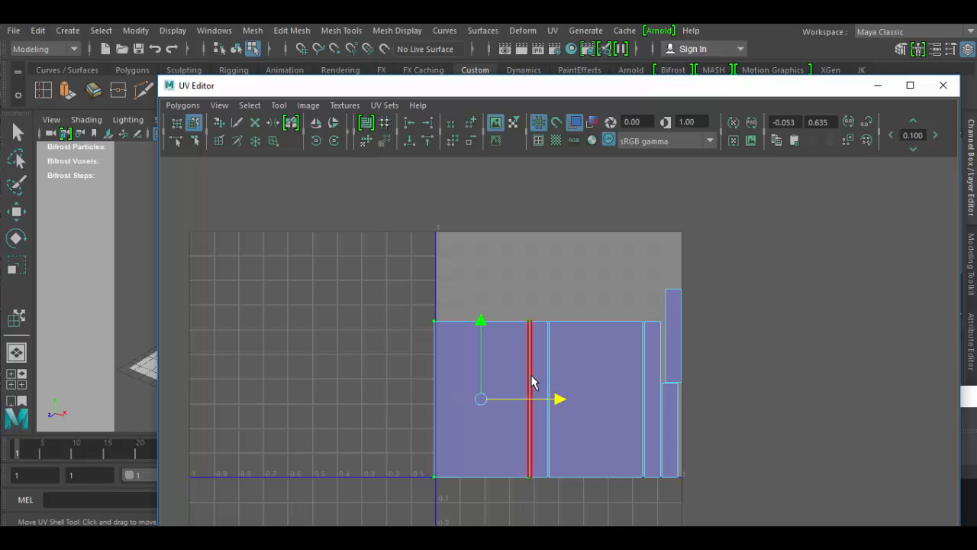
click(533, 383)
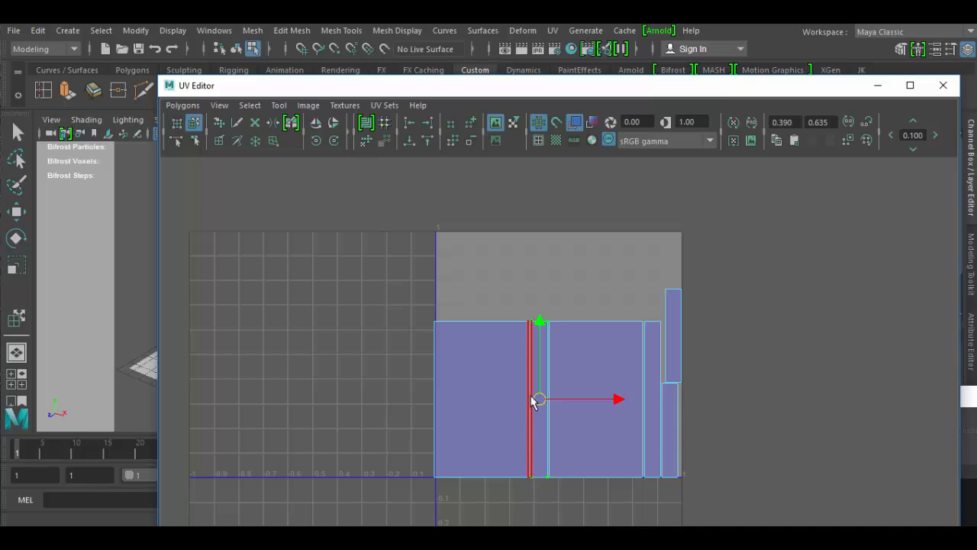
- Shrink the Sew UV brush and sew the leftmost large shell to the narrow strip along their full shared edge
click(237, 142)
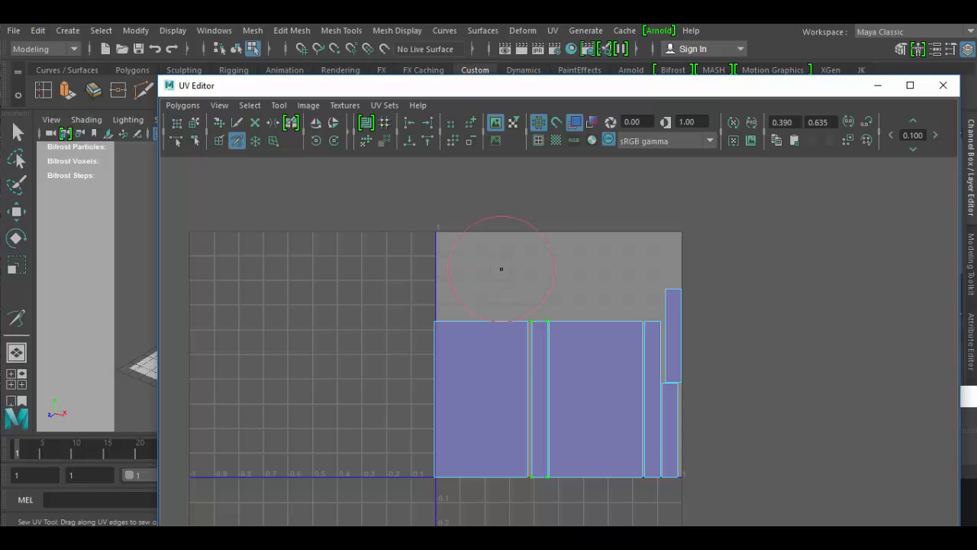
drag(502, 269, 542, 268)
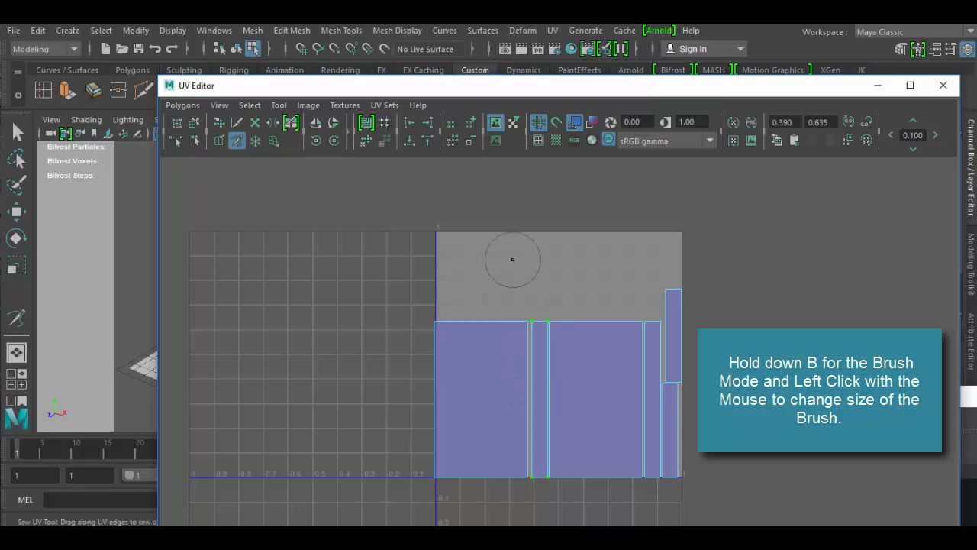
drag(513, 263, 498, 264)
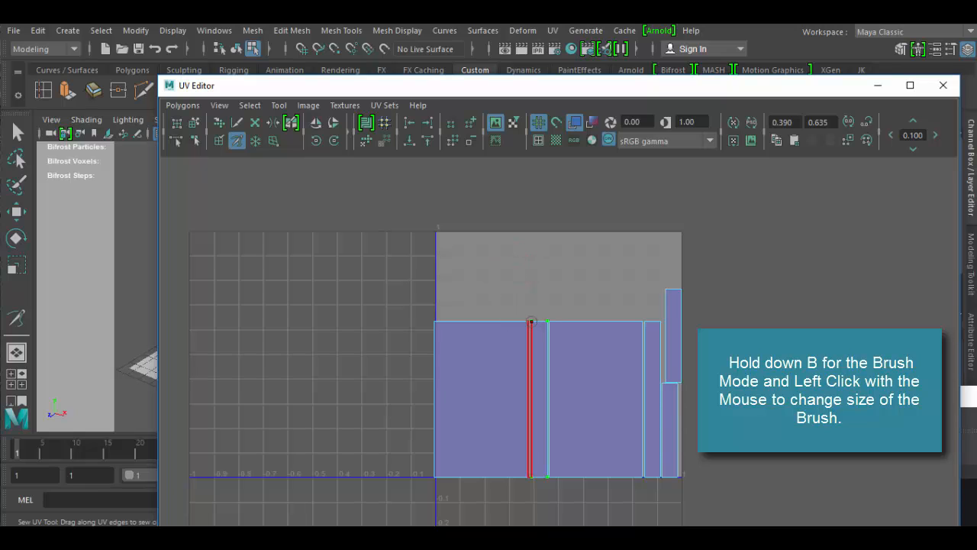
drag(531, 319, 536, 477)
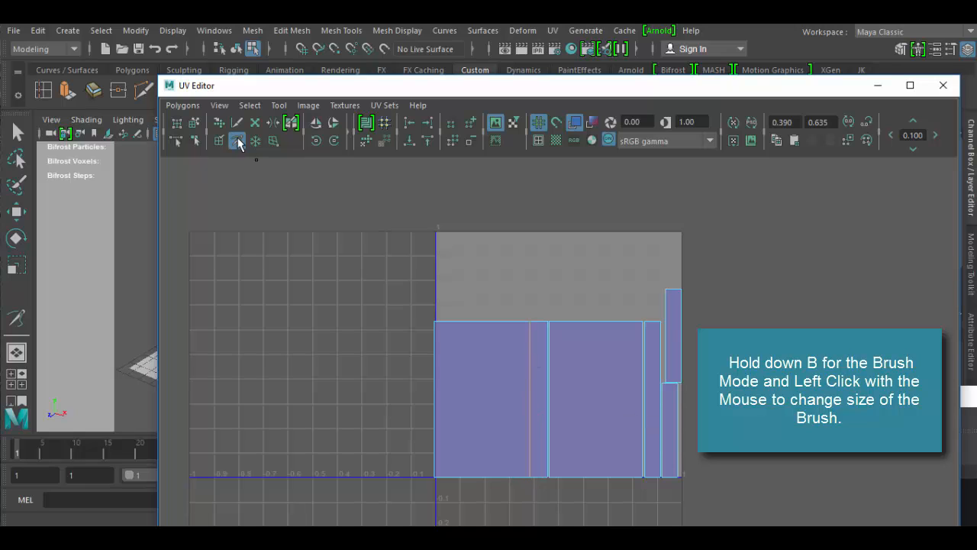
- Move the sewn shell slightly left, away from the second large shell, with the Move UV Shell tool
click(195, 124)
click(469, 356)
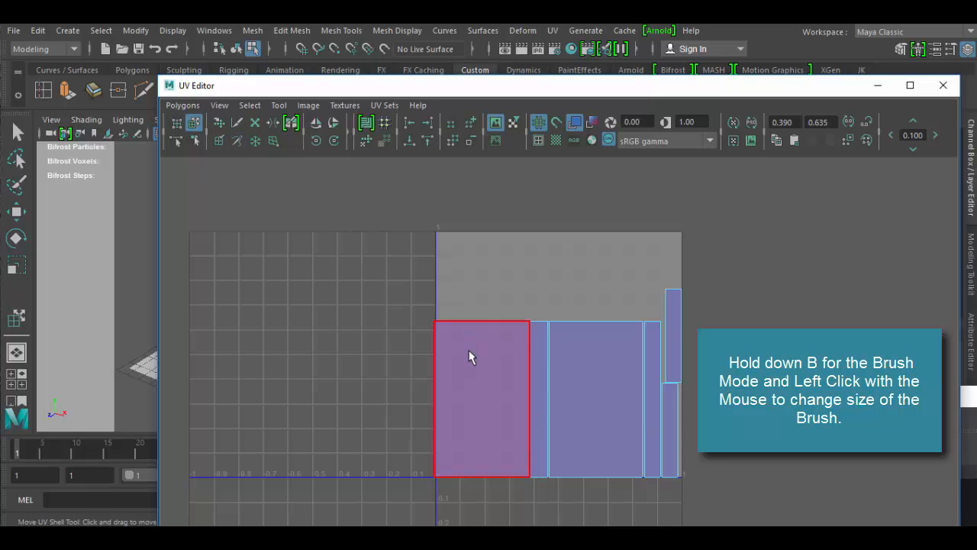
click(594, 404)
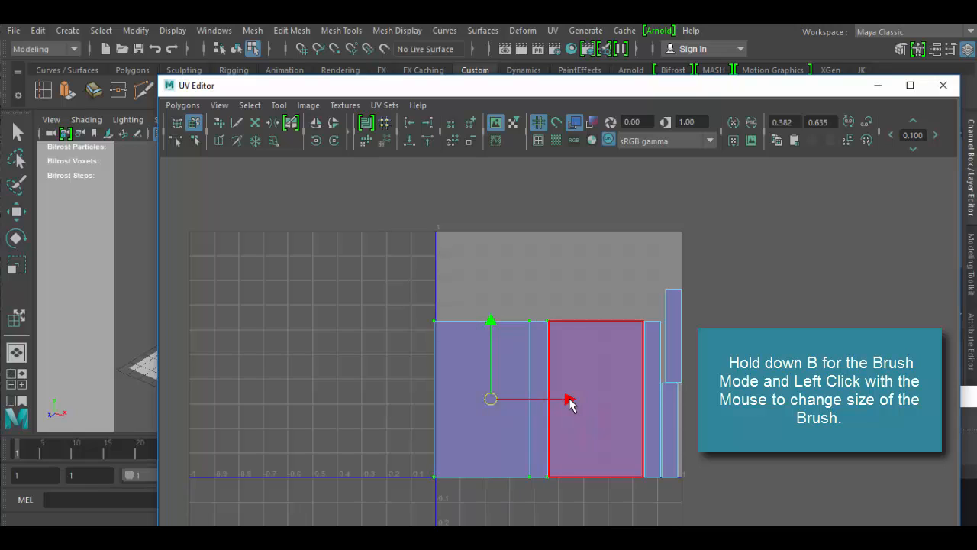
drag(572, 400, 556, 401)
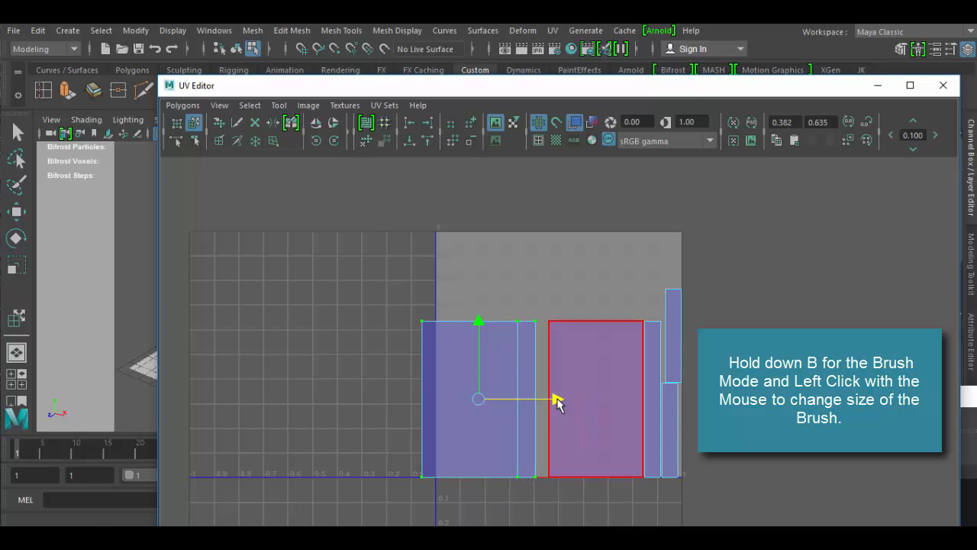
- Identify the border edges shared with the second large shell and move the sewn shell against it
click(493, 392)
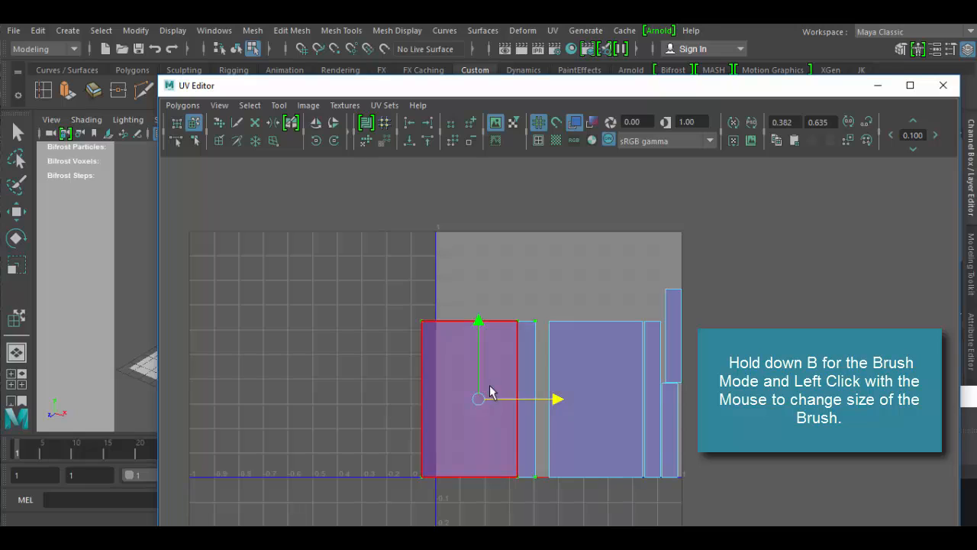
click(557, 397)
click(537, 387)
click(533, 388)
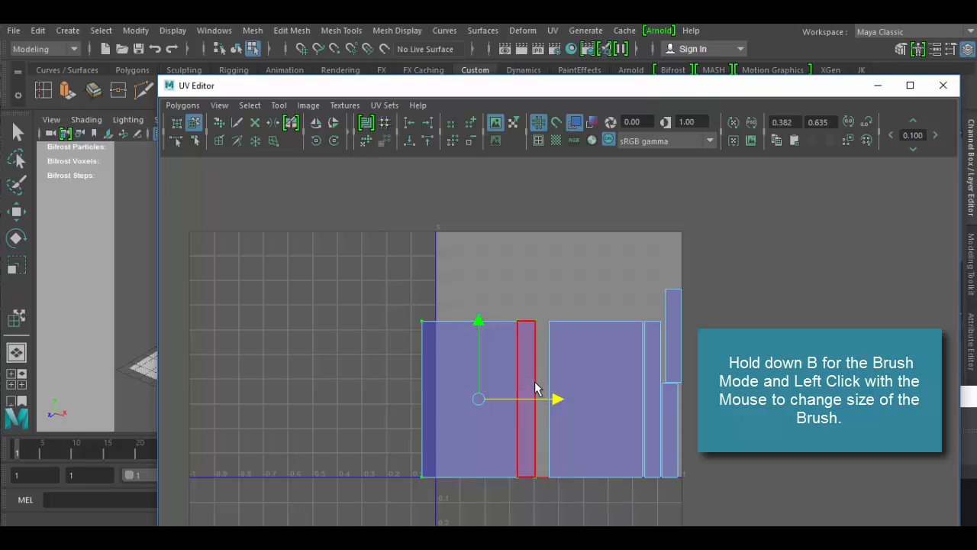
right_drag(532, 388, 532, 345)
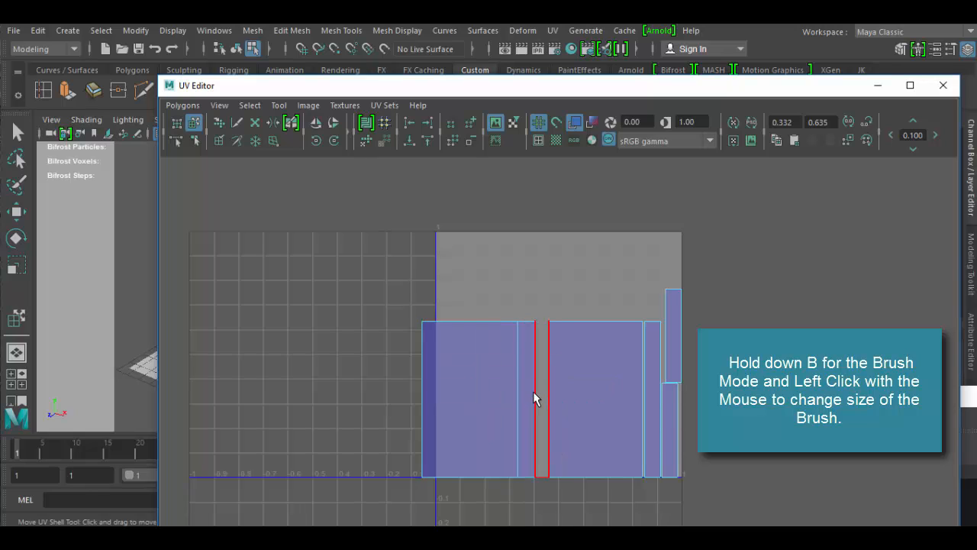
key(w)
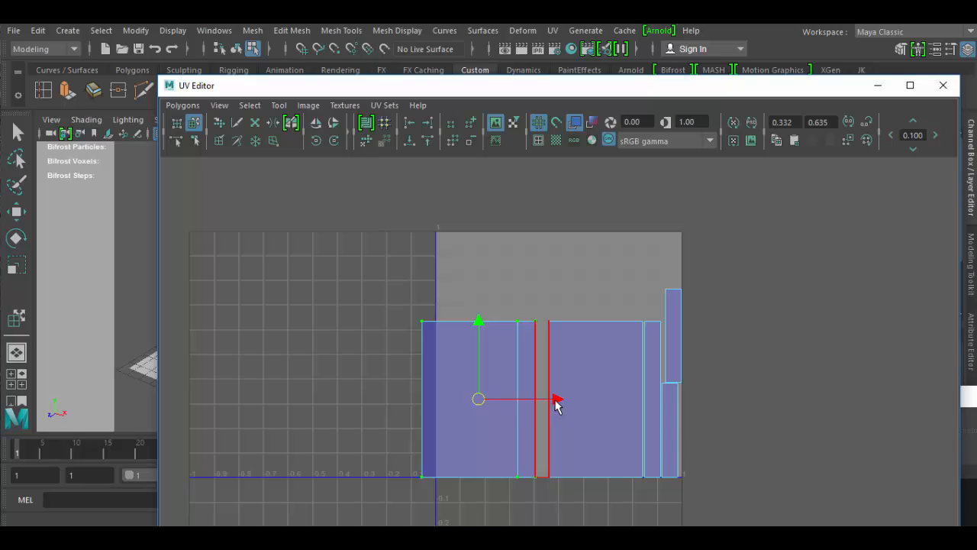
drag(553, 400, 566, 401)
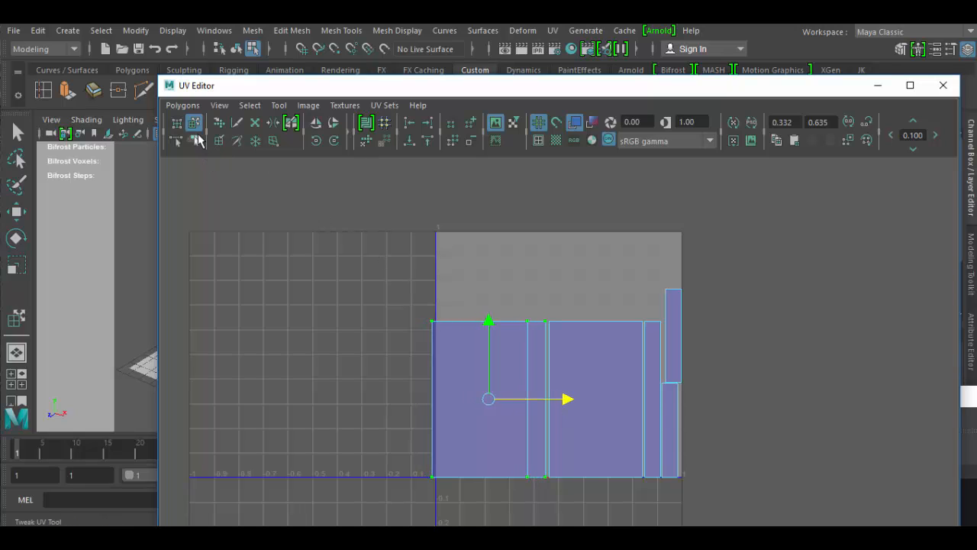
- Sew the second large shell to the narrow strip along their full shared edge and move the combined shell away from the remaining tall strip
click(236, 143)
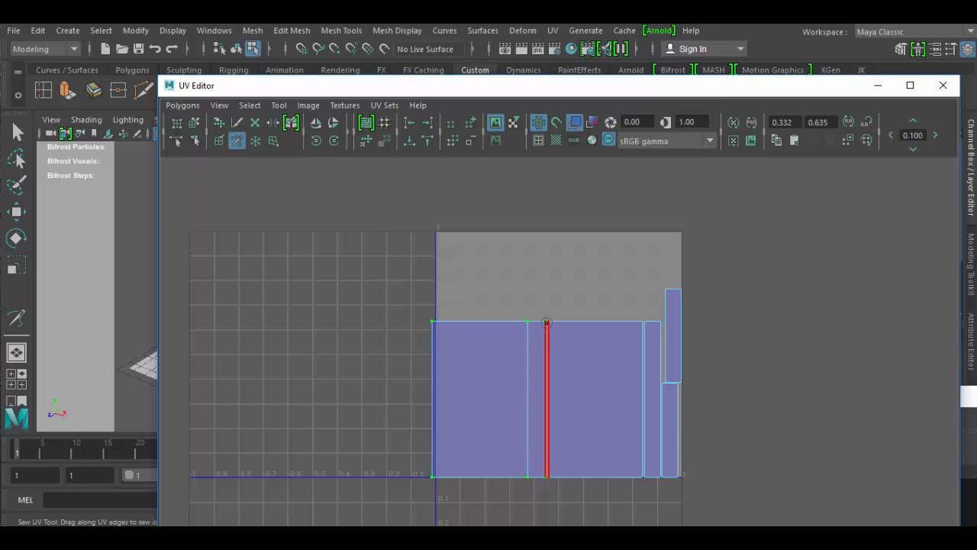
drag(546, 322, 555, 466)
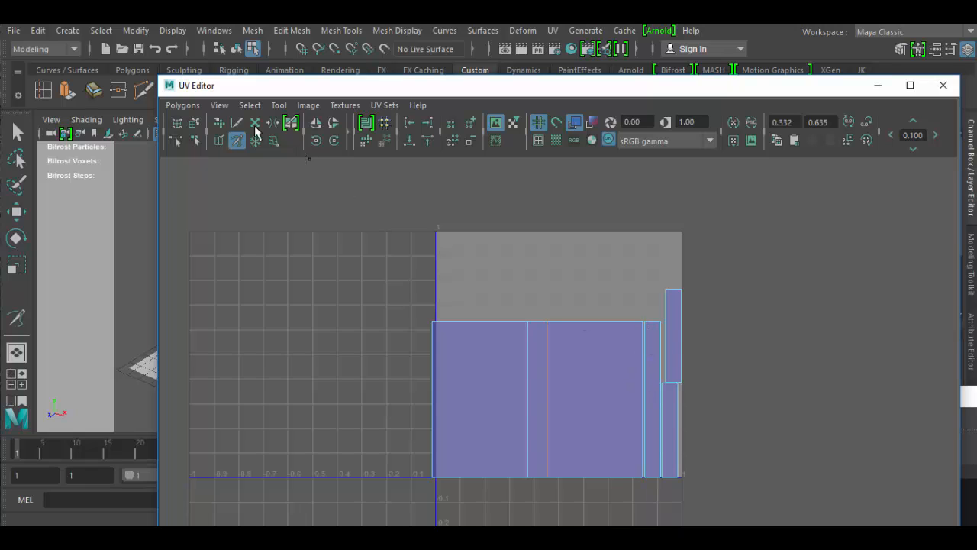
click(193, 123)
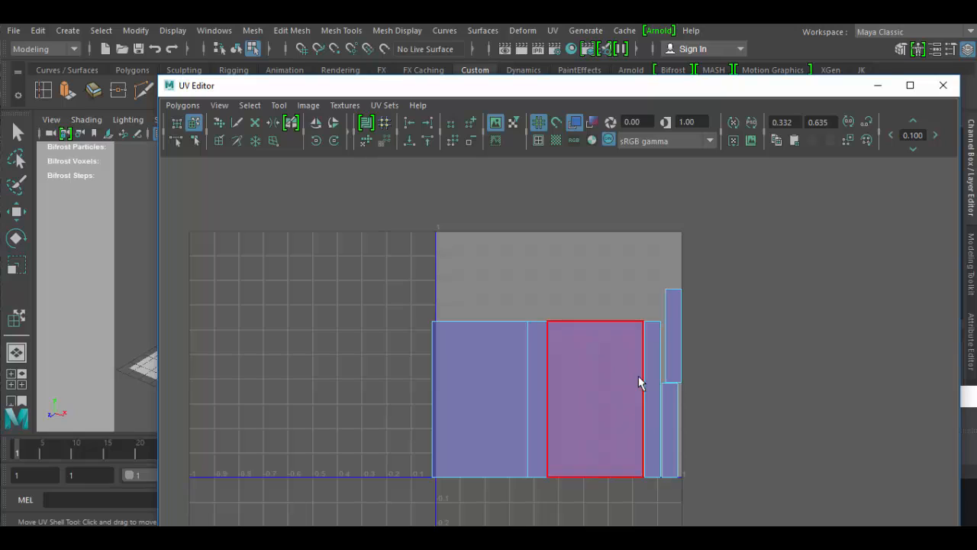
drag(611, 398, 603, 401)
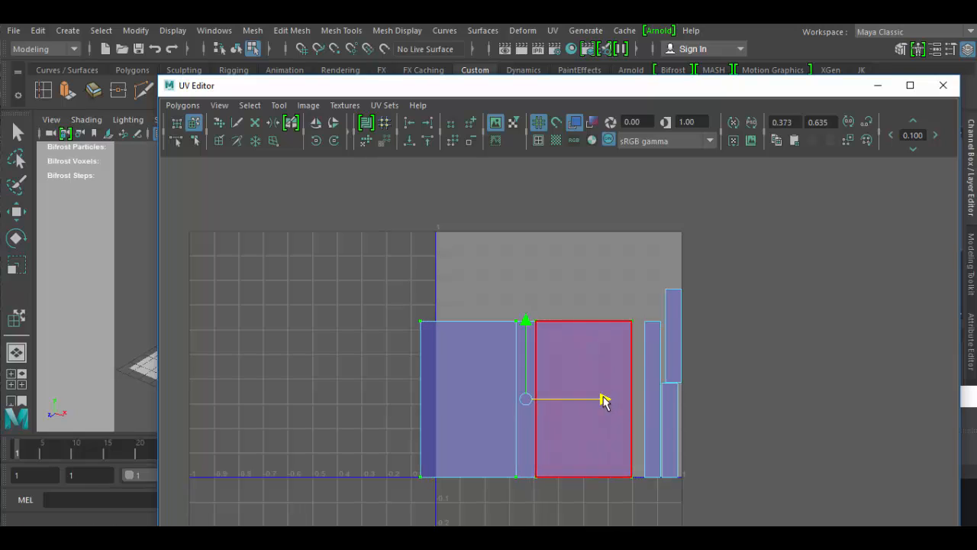
- Move the UV Editor aside and inspect the wall's underside in the viewport for the edges shared by the tall strip and the combined shell
right_drag(631, 388, 631, 347)
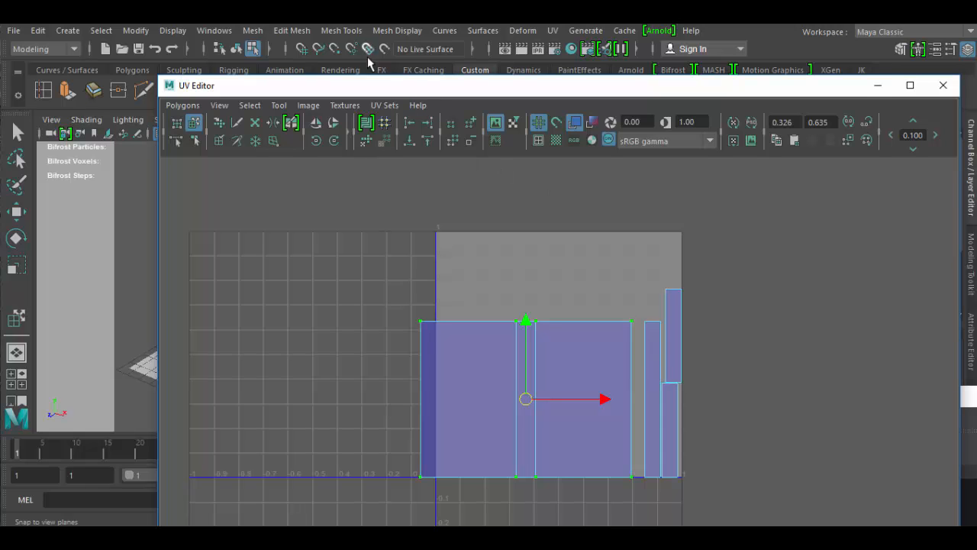
drag(374, 86, 644, 88)
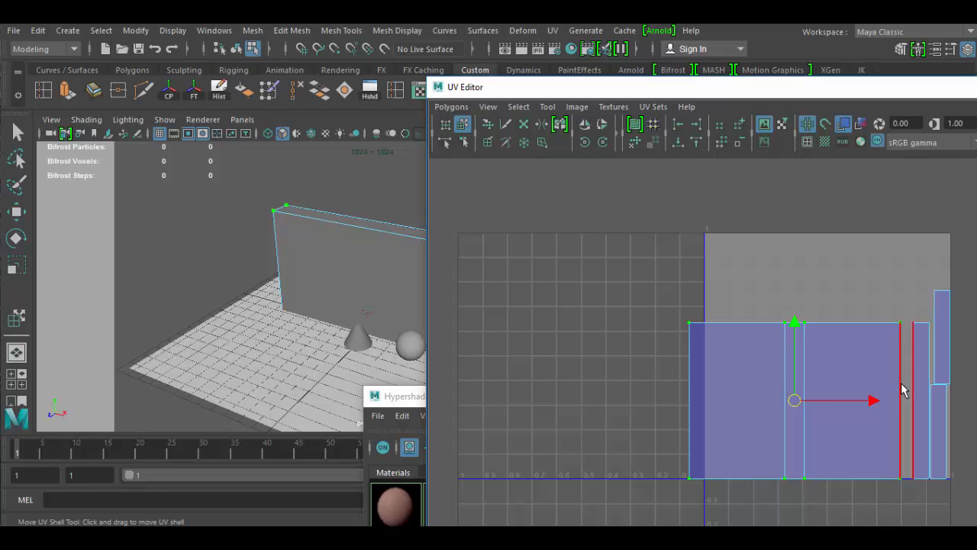
alt+drag(345, 308, 452, 310)
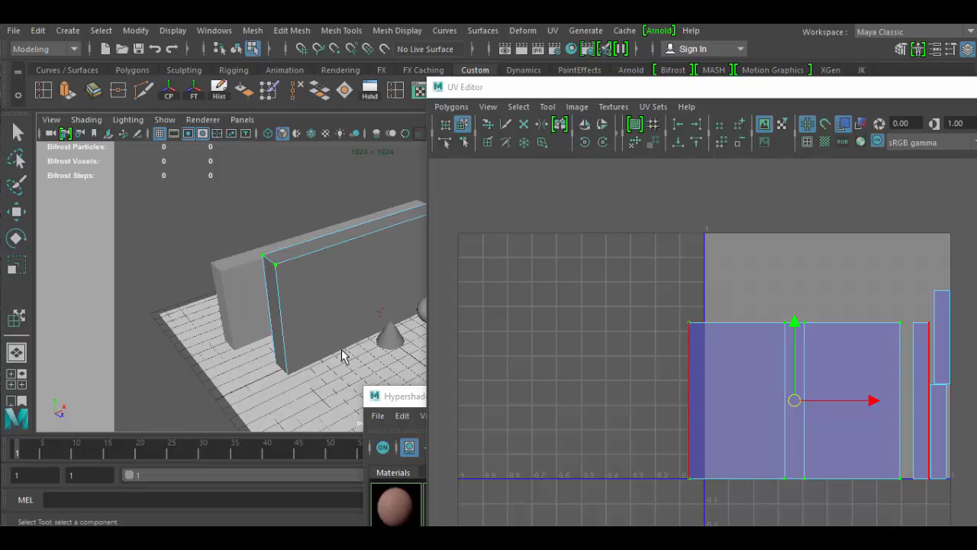
alt+drag(338, 349, 365, 343)
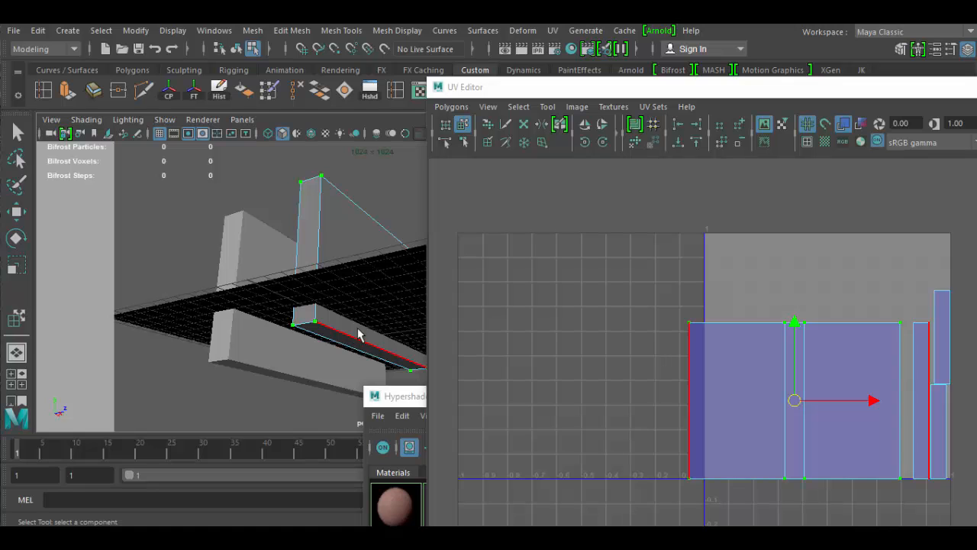
click(360, 336)
alt+drag(375, 298, 321, 301)
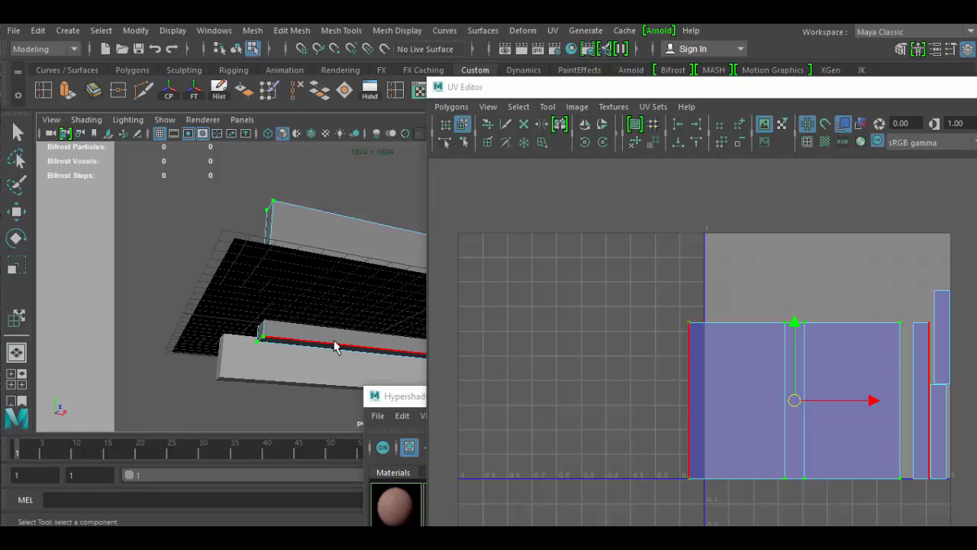
- Move the remaining tall narrow strip across to the outer left edge of the combined shell
click(919, 381)
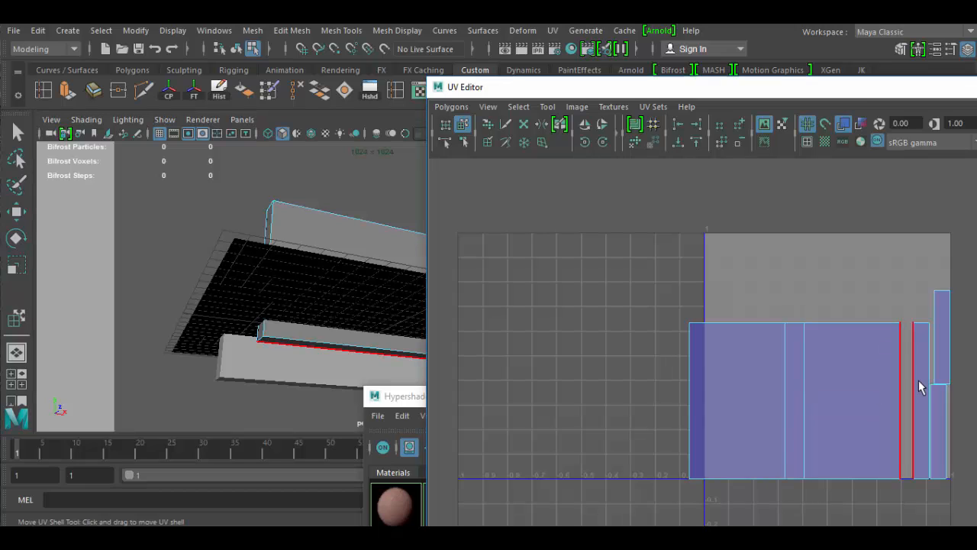
click(922, 379)
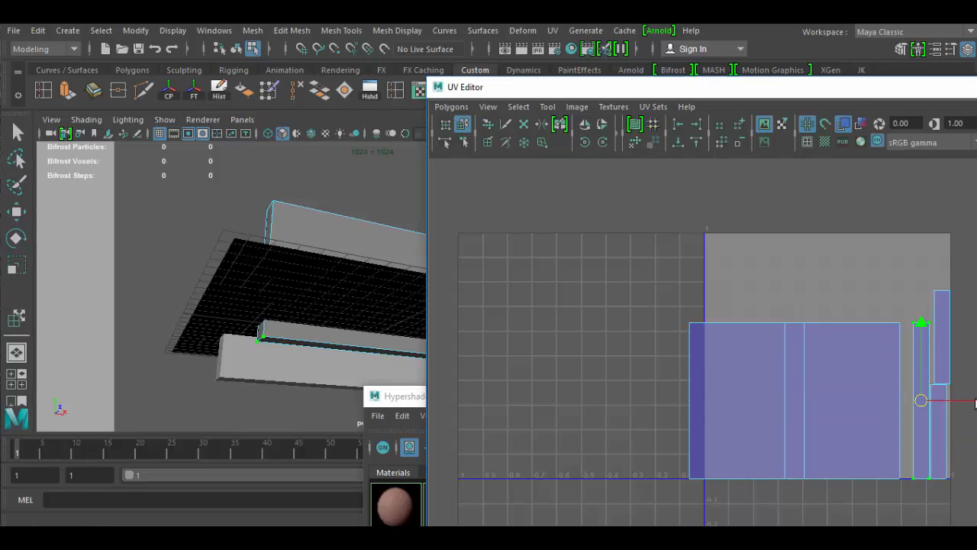
drag(974, 403, 956, 404)
drag(835, 412, 730, 413)
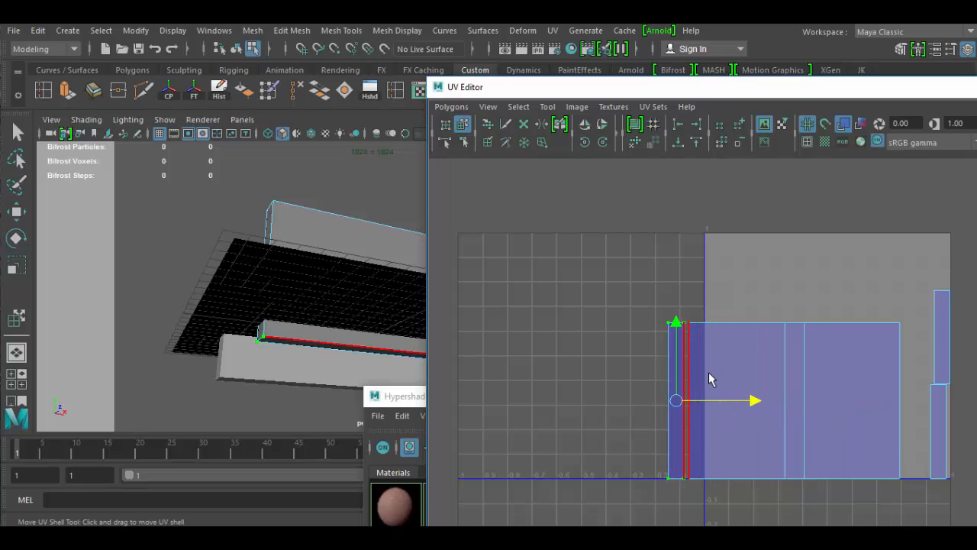
- Nudge the tall strip closer to the combined shell and sew it along their shared vertical edge
right_drag(690, 380, 690, 336)
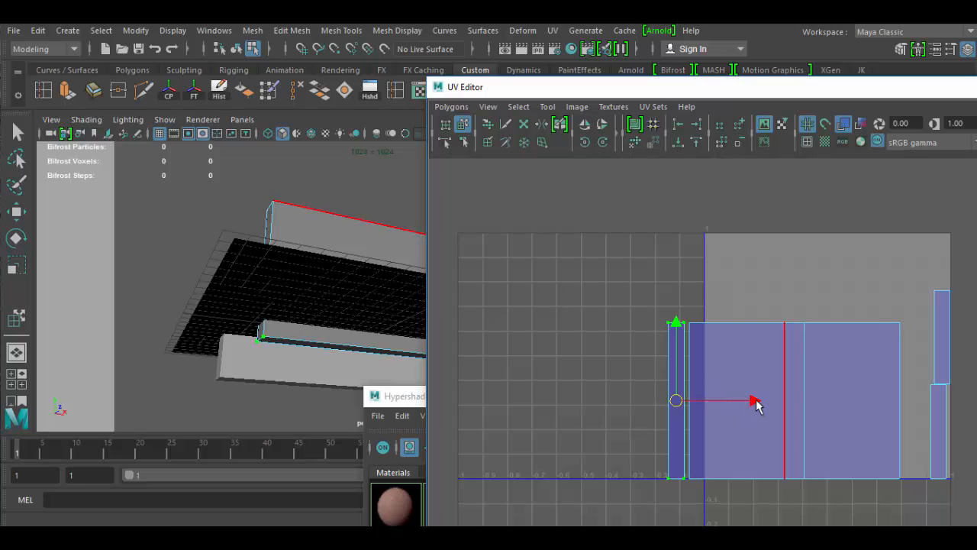
drag(753, 399, 755, 400)
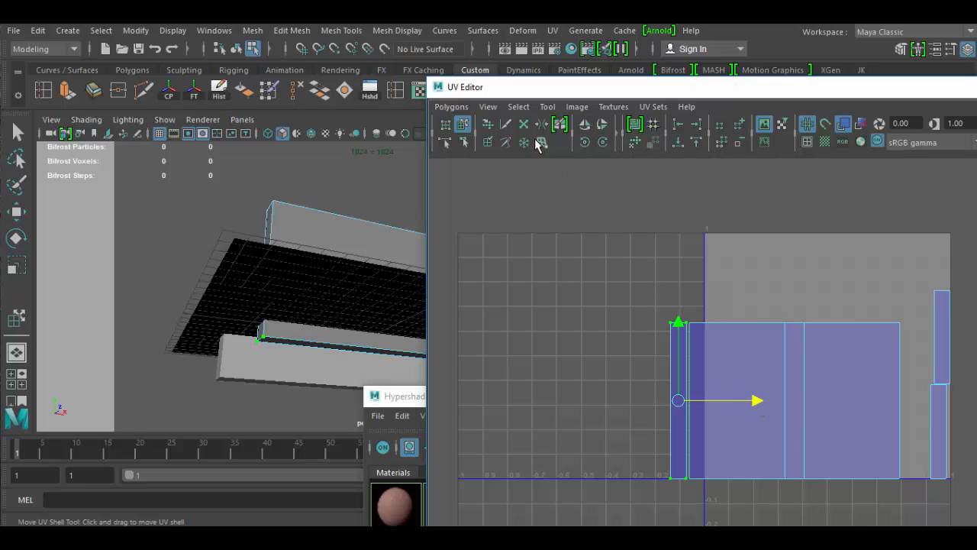
click(506, 144)
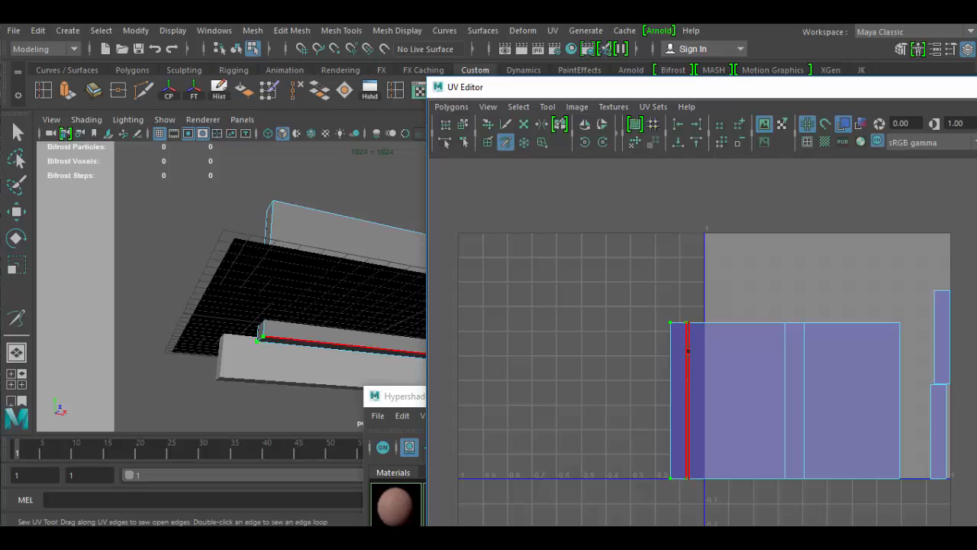
drag(686, 323, 685, 441)
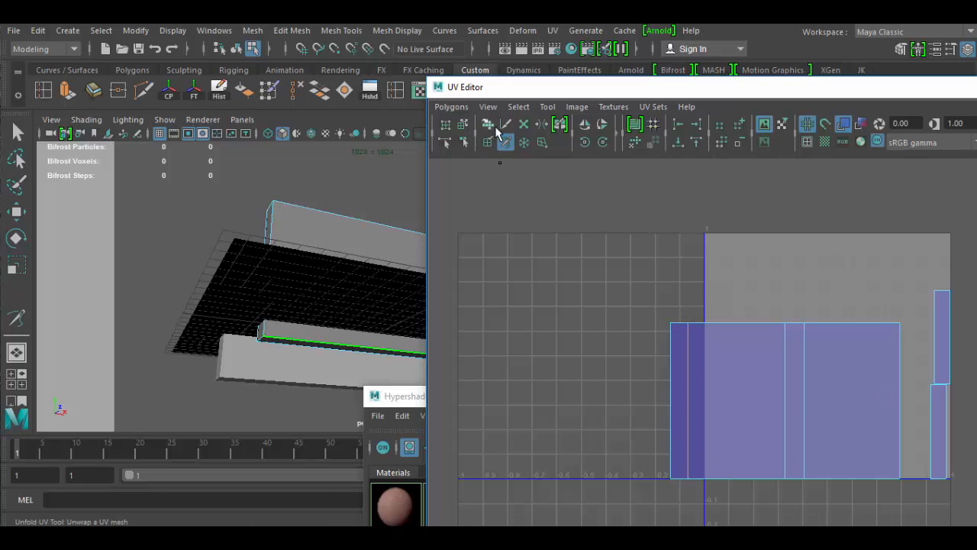
- Examine the wall edges matching the upper short strip, and move that strip above the combined shell's left end
click(463, 125)
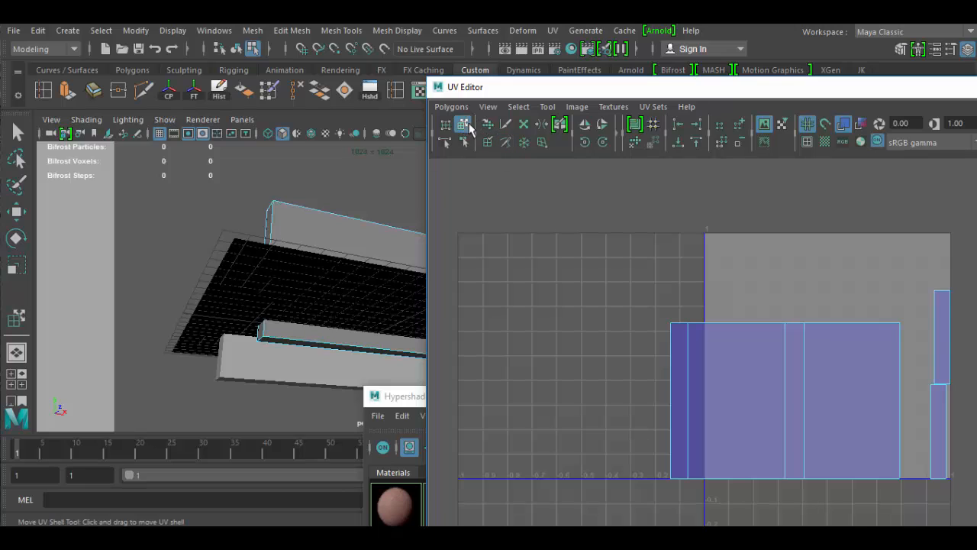
click(942, 329)
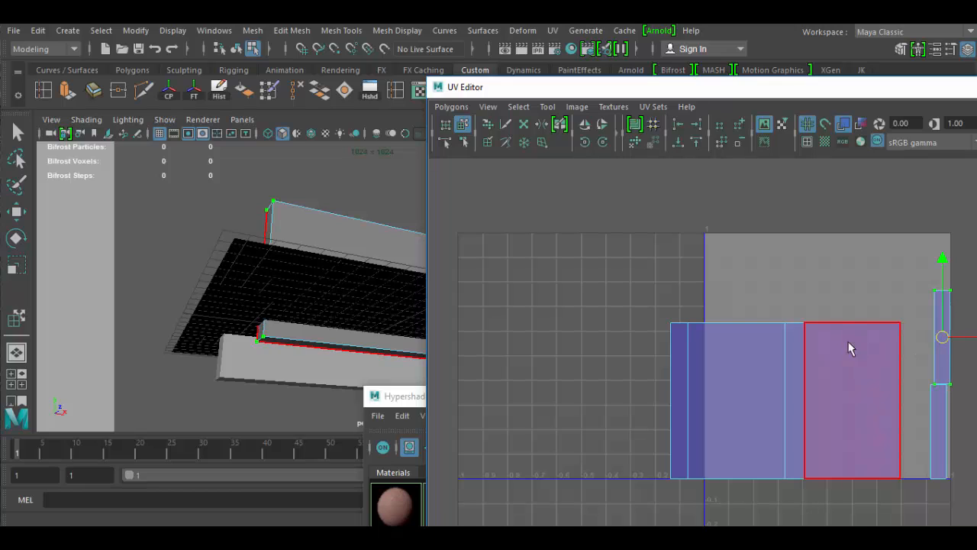
right_drag(941, 327, 891, 280)
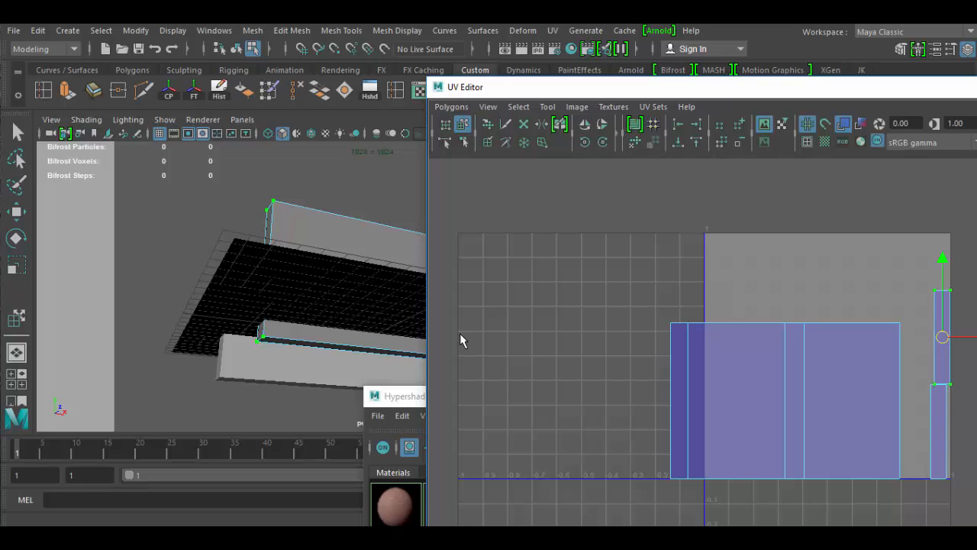
alt+drag(345, 349, 359, 375)
scroll(359, 375, down, 1)
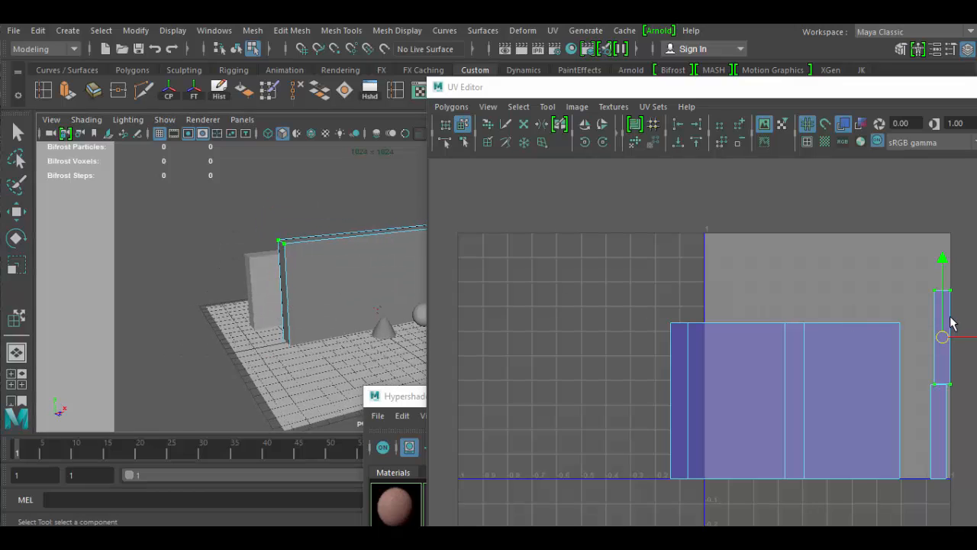
key(F10)
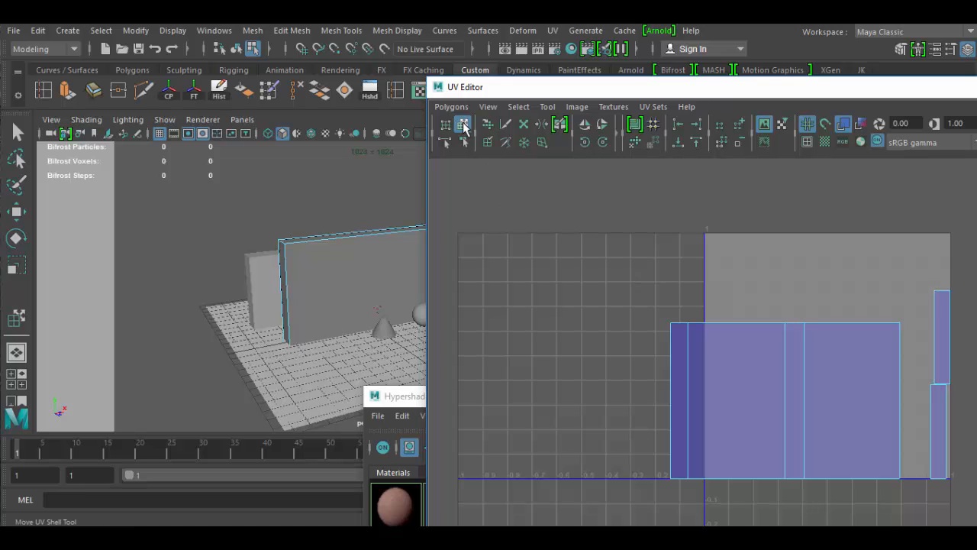
click(463, 126)
click(944, 332)
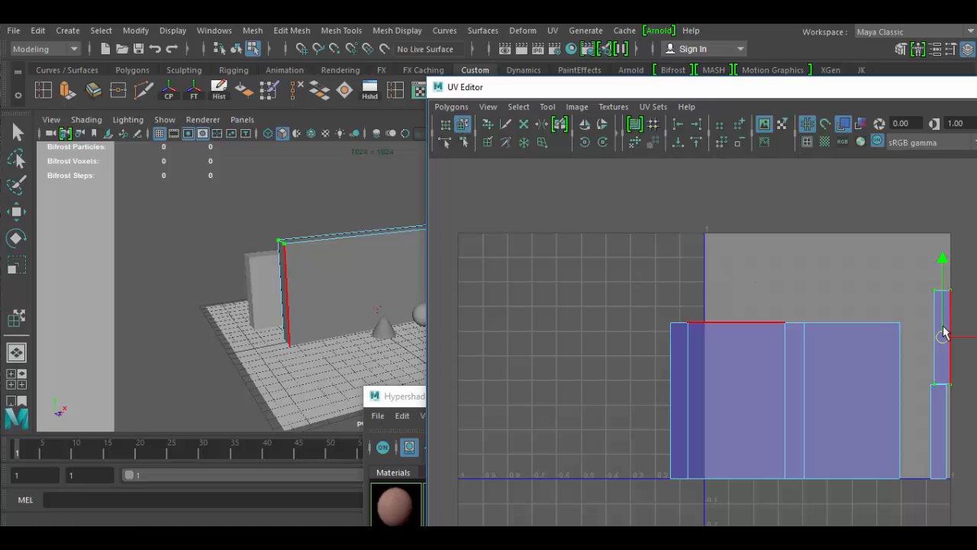
drag(944, 339, 683, 265)
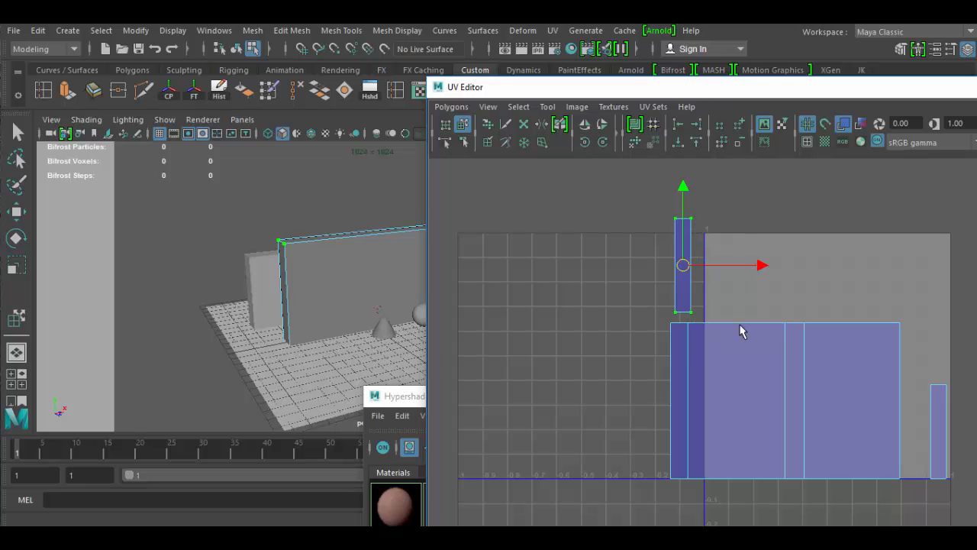
- Rotate the short strip clockwise to horizontal and place it just above the top edge of the left large panel
click(603, 144)
click(602, 144)
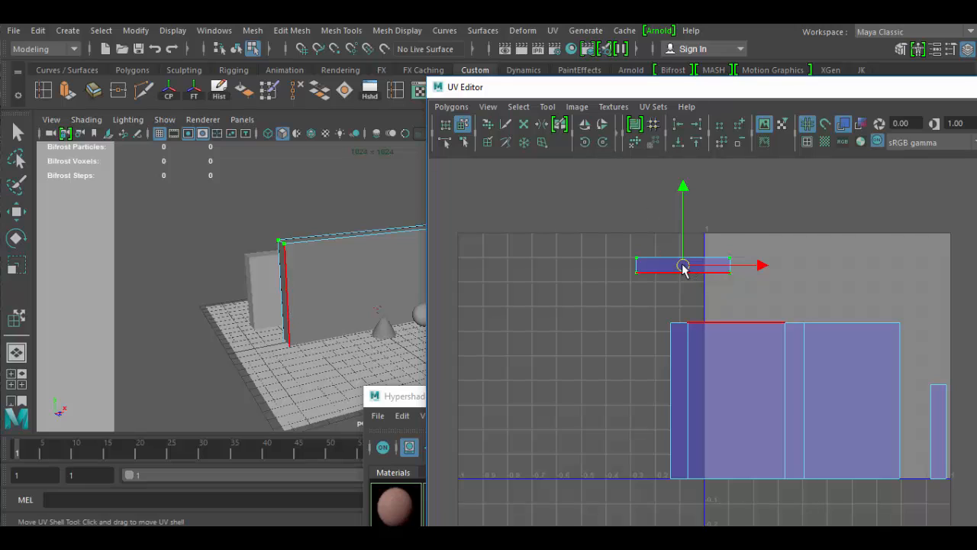
drag(683, 267, 736, 309)
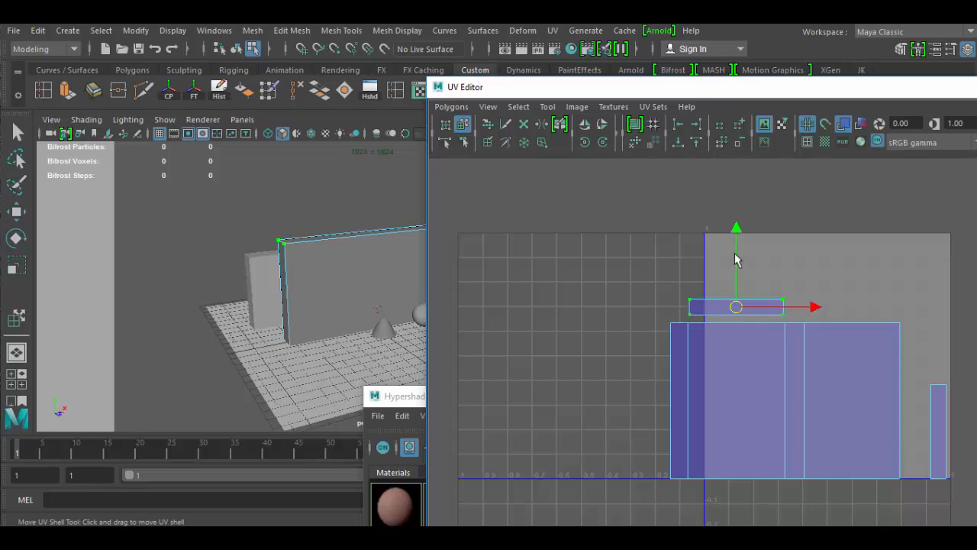
drag(735, 228, 736, 236)
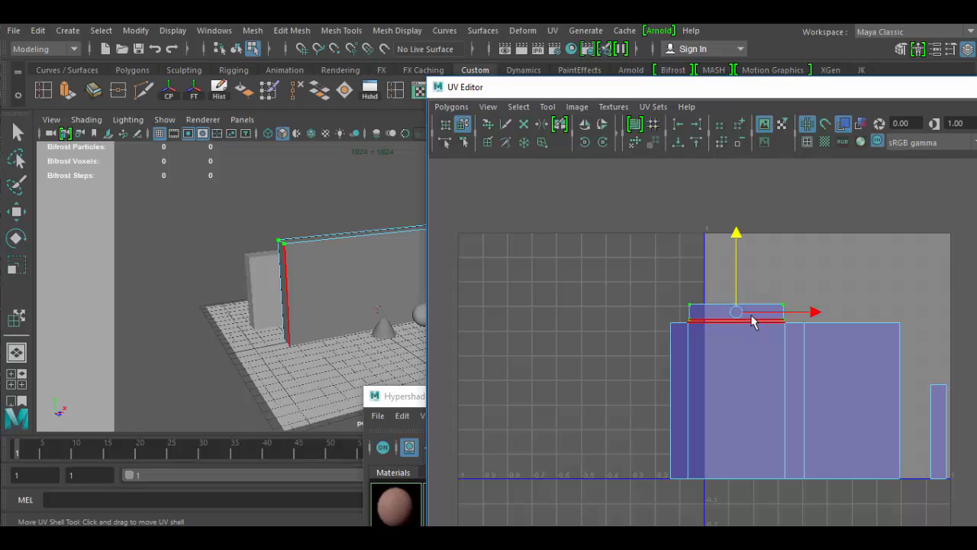
- Scale the short strip to match the left large panel's width and sew it along the panel's top edge
key(r)
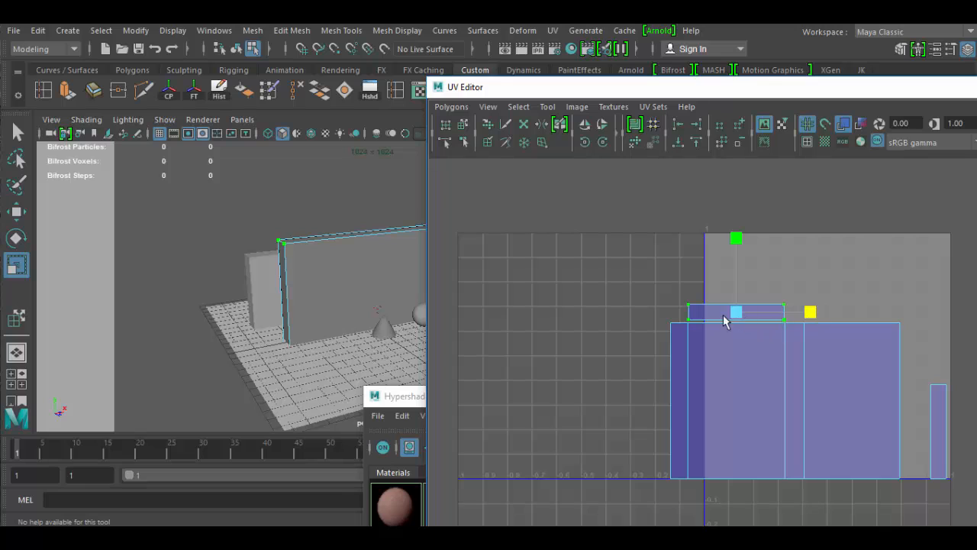
click(463, 123)
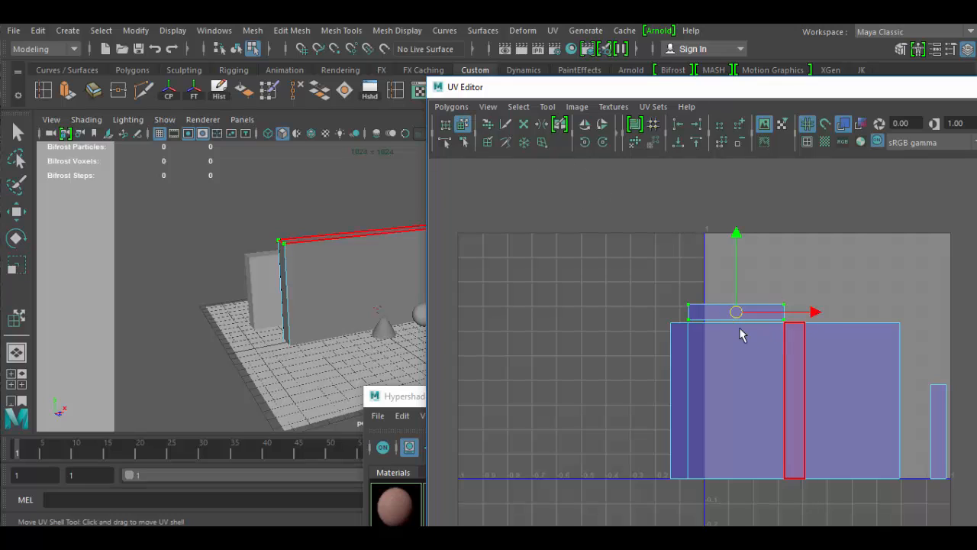
right_drag(720, 322, 720, 277)
click(711, 322)
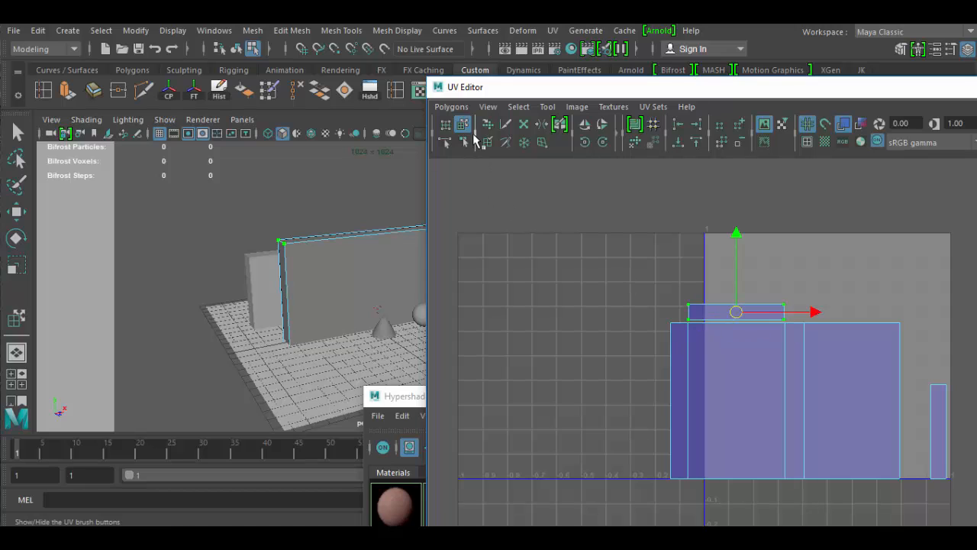
click(505, 142)
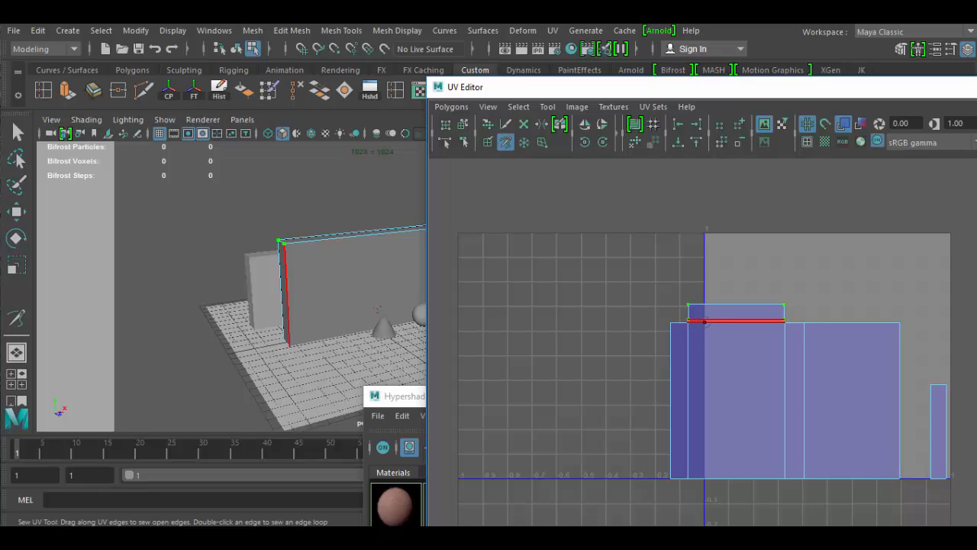
click(703, 320)
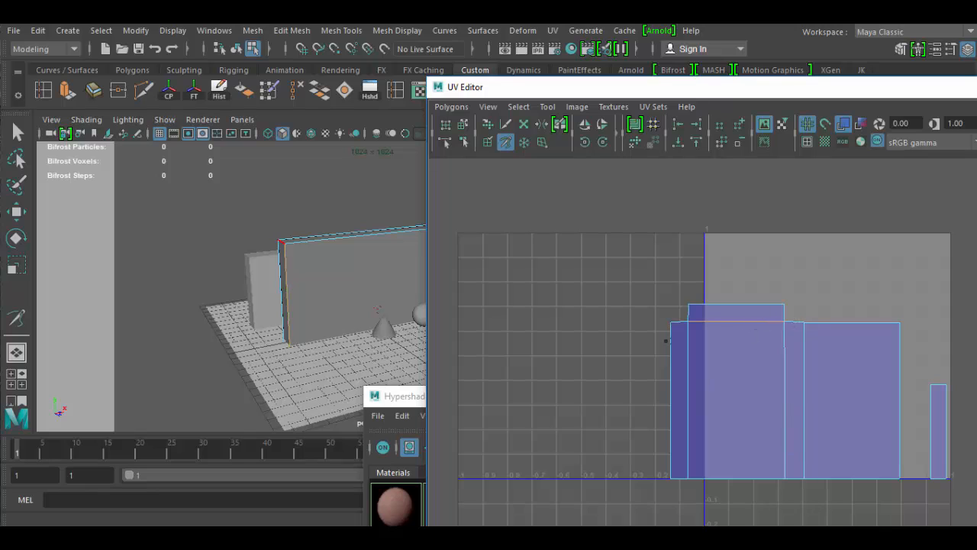
- Shift the UV Editor window aside and identify the combined shell's edge that matches the remaining short strip's long side
drag(753, 96, 538, 84)
click(241, 111)
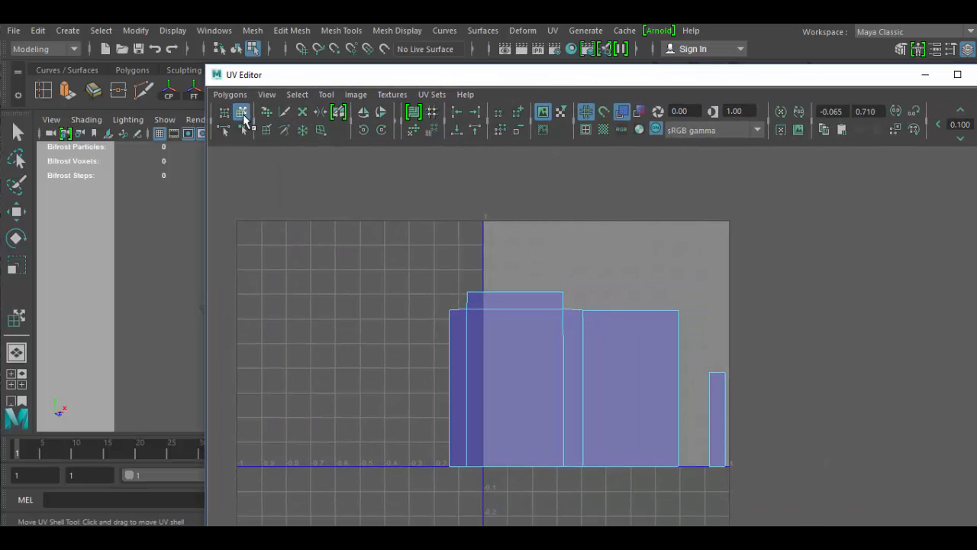
click(718, 425)
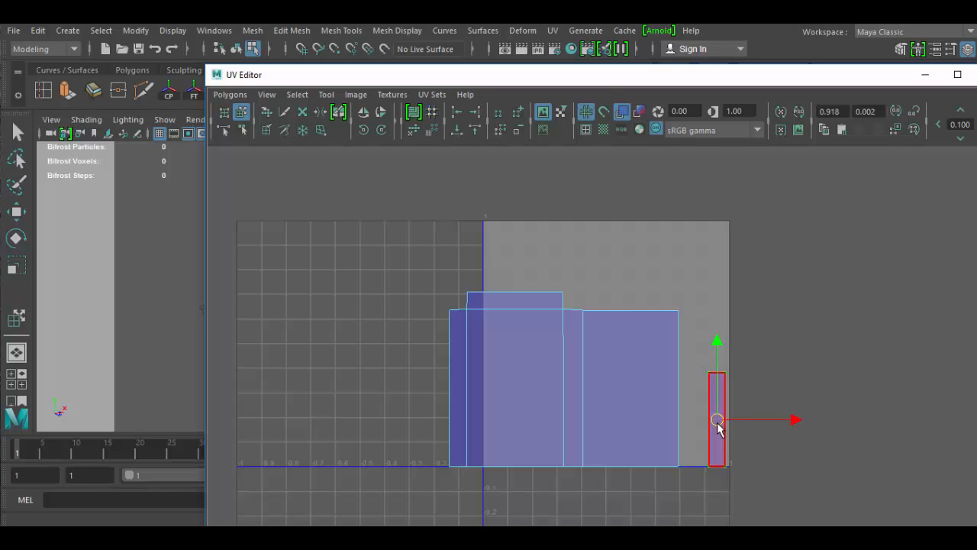
right_drag(717, 427, 711, 356)
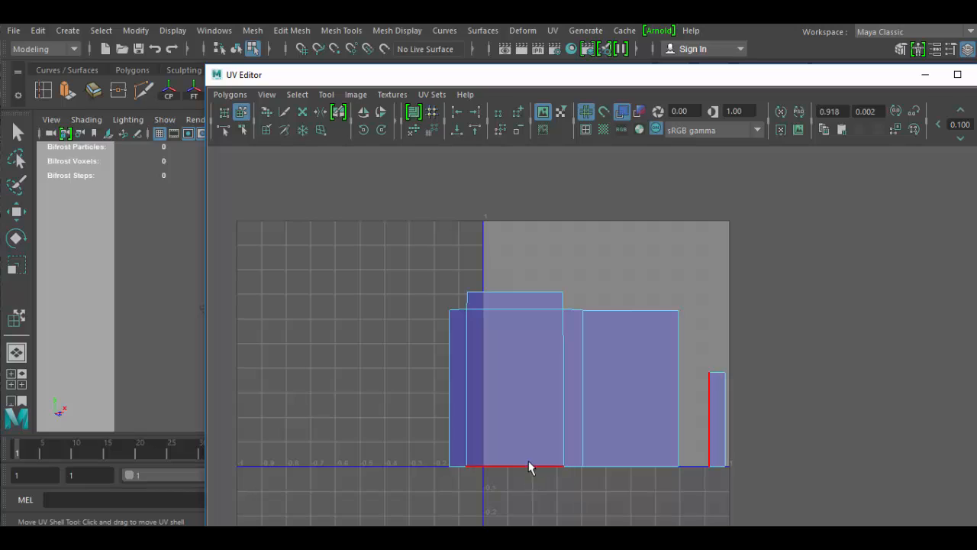
click(707, 421)
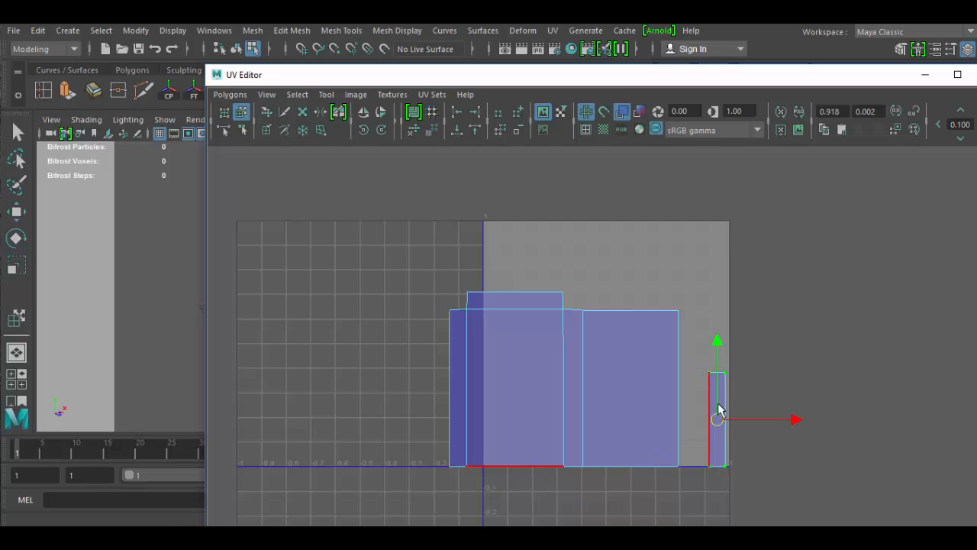
- Move the remaining short strip from the far right to beneath the left large panel
scroll(718, 409, down, 3)
alt+middle_drag(732, 466, 693, 397)
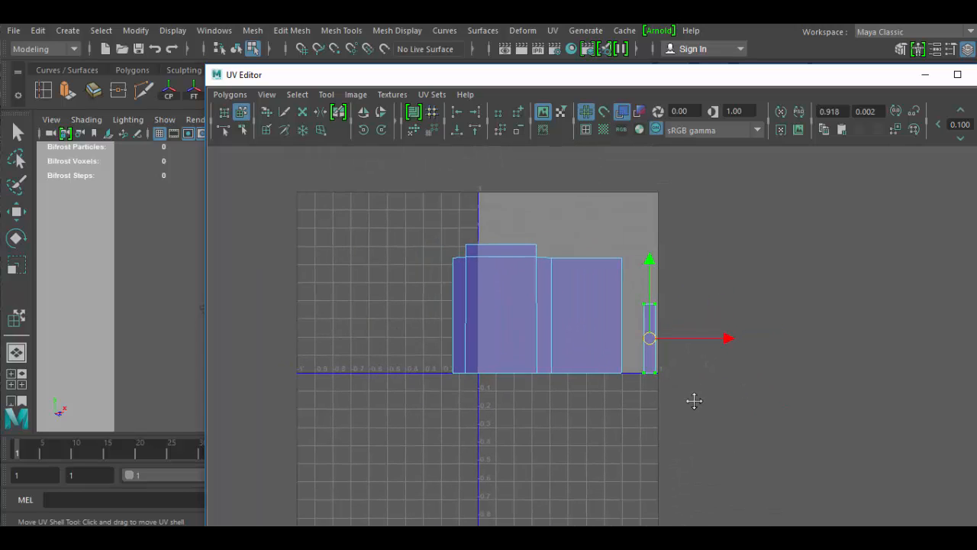
scroll(683, 382, up, 4)
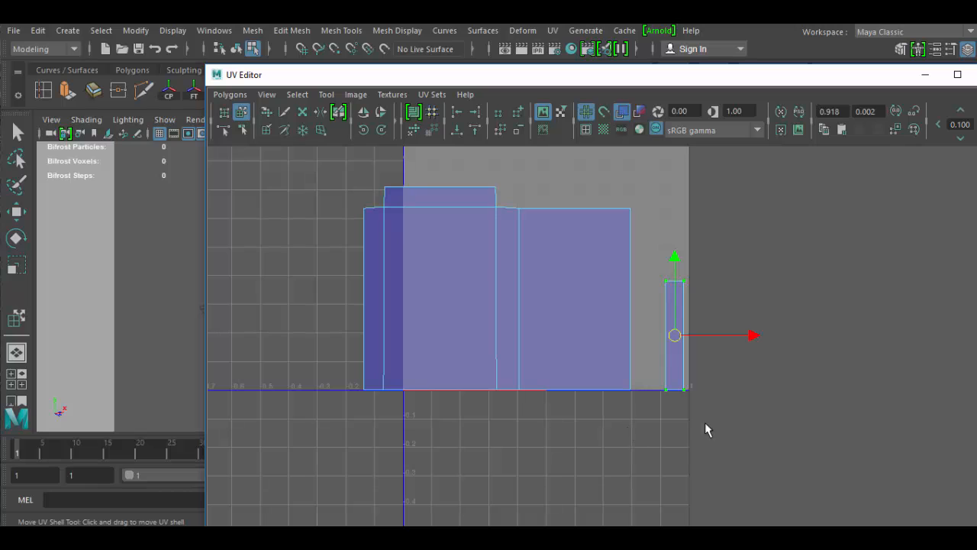
scroll(659, 389, down, 1)
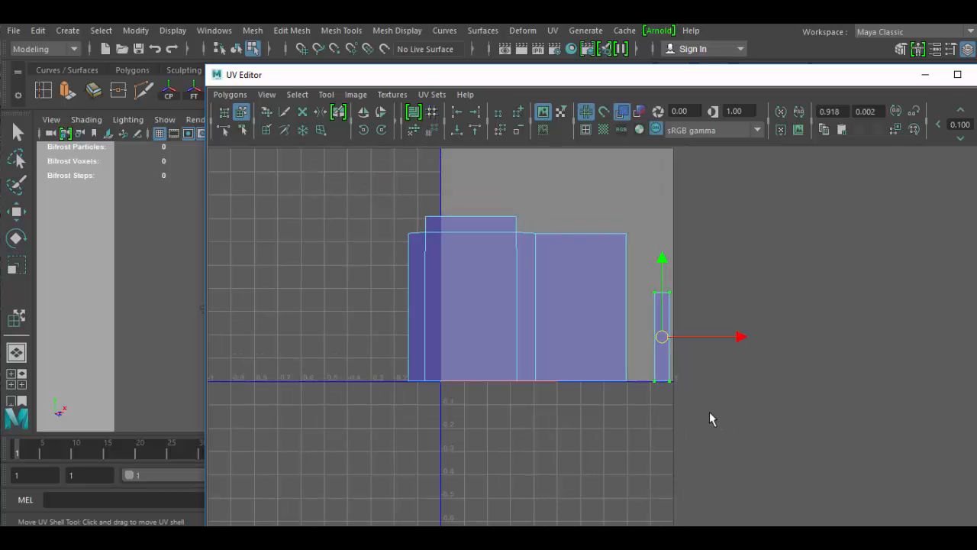
mouse_move(710, 411)
alt+middle_down()
mouse_move(661, 429)
mouse_move(713, 429)
alt+middle_up()
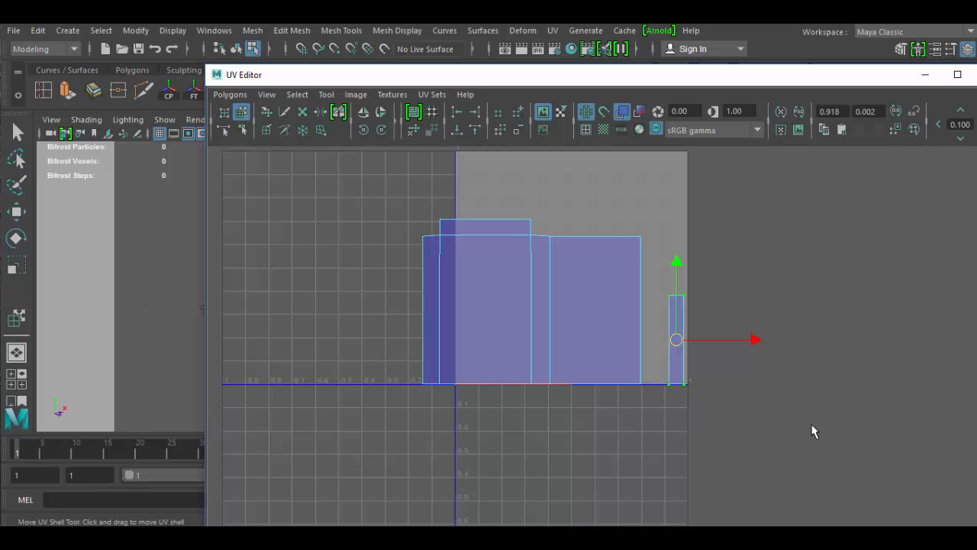
alt+right_drag(772, 364, 747, 453)
alt+middle_drag(747, 452, 791, 459)
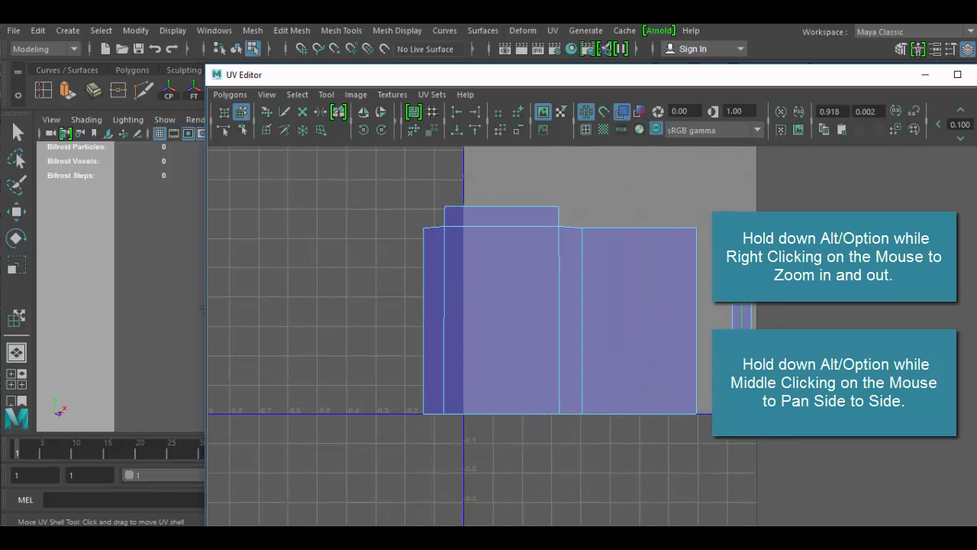
drag(744, 359, 543, 481)
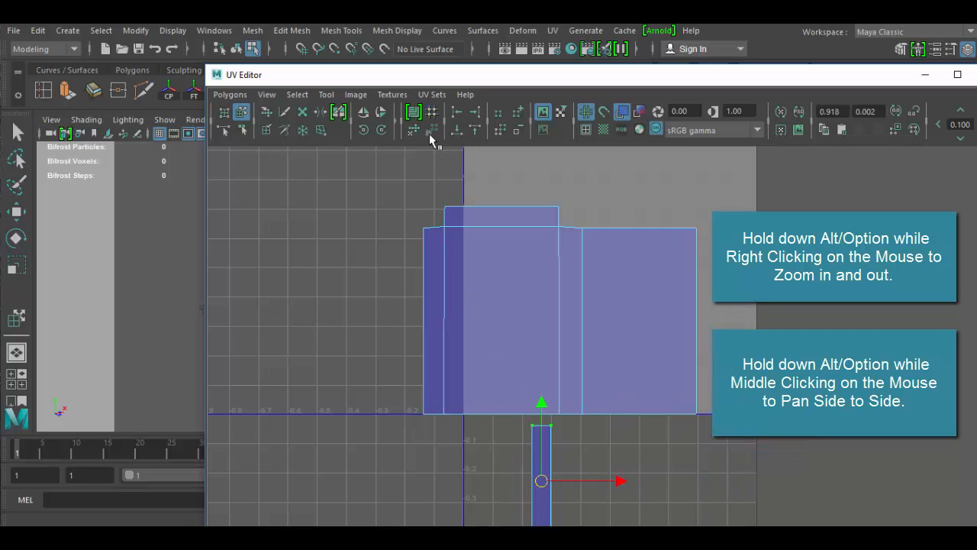
- Rotate the short strip clockwise to horizontal, centre it just below the left large panel, and widen it to the panel's width
click(383, 130)
click(382, 131)
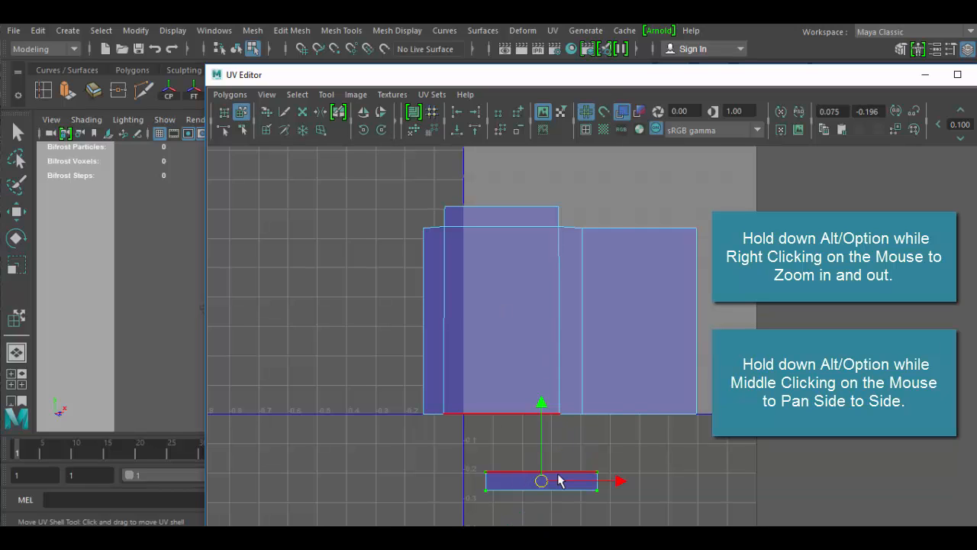
drag(545, 480, 502, 432)
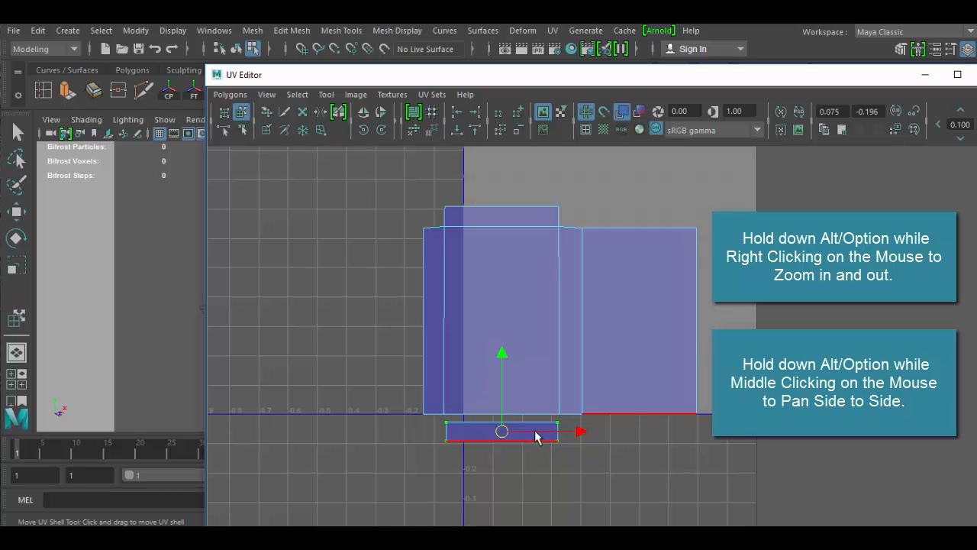
key(r)
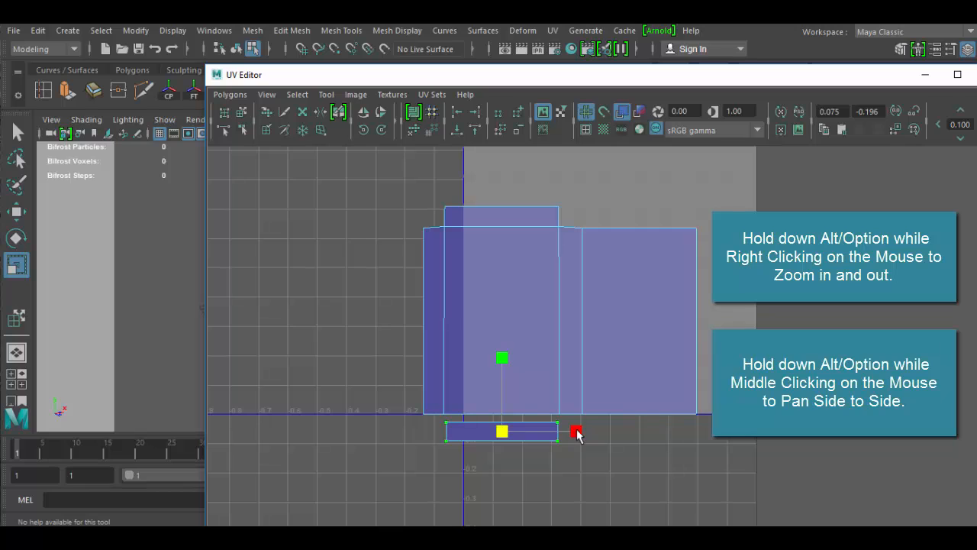
drag(577, 433, 577, 432)
- Sew the short strip's upper edge to the bottom edge of the left large panel
right_drag(480, 388, 481, 362)
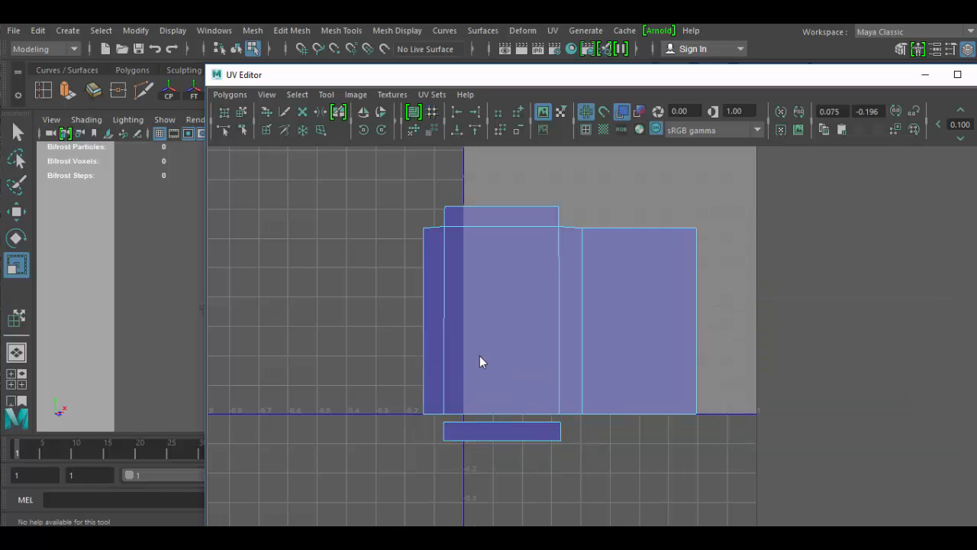
click(484, 423)
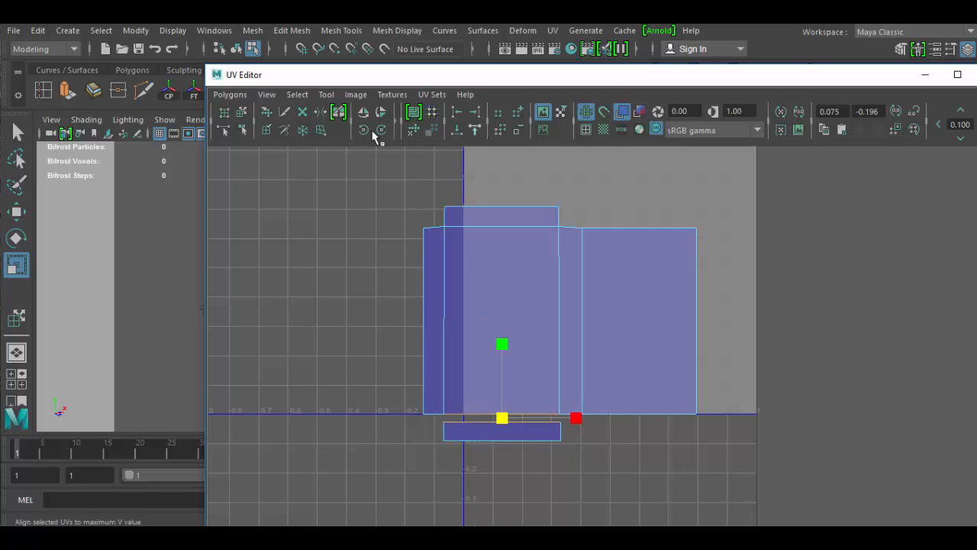
click(284, 131)
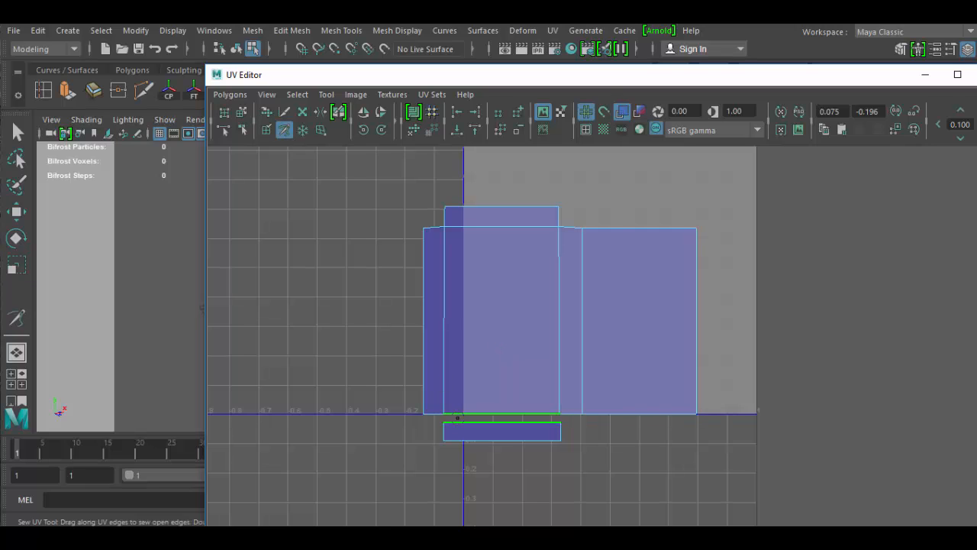
drag(468, 417, 482, 419)
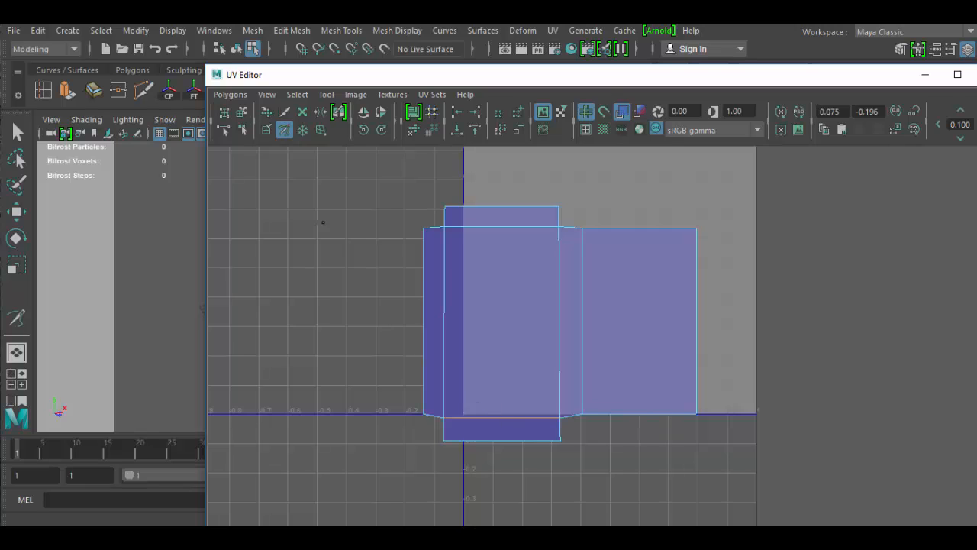
- Select the entire connected shell and move it up and right so it sits inside the 0 to 1 UV square
click(241, 112)
right_drag(509, 389, 510, 412)
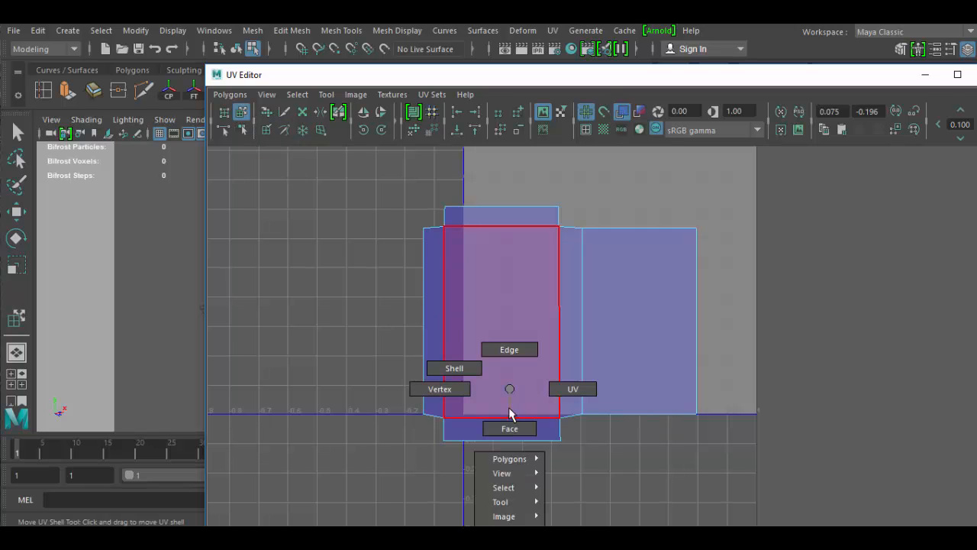
right_drag(509, 365, 508, 353)
click(507, 421)
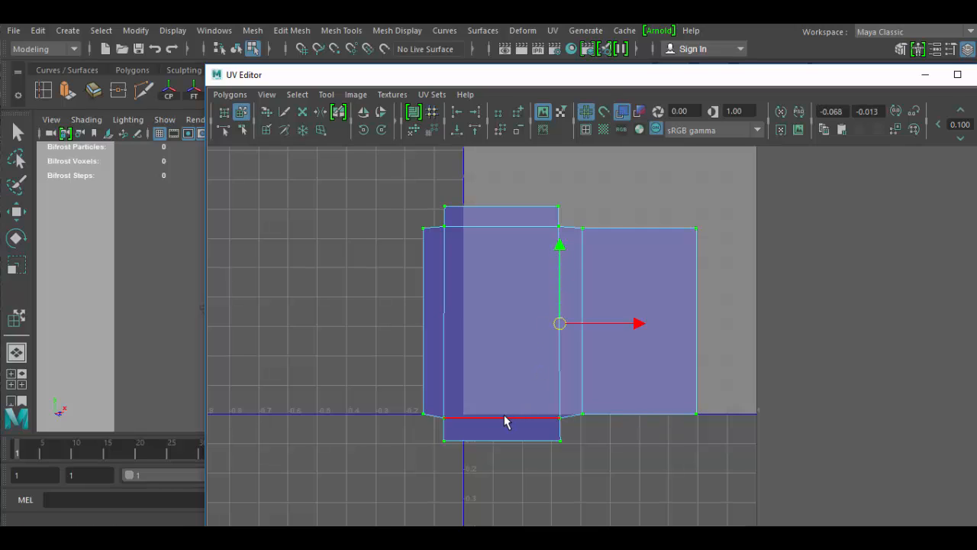
click(553, 304)
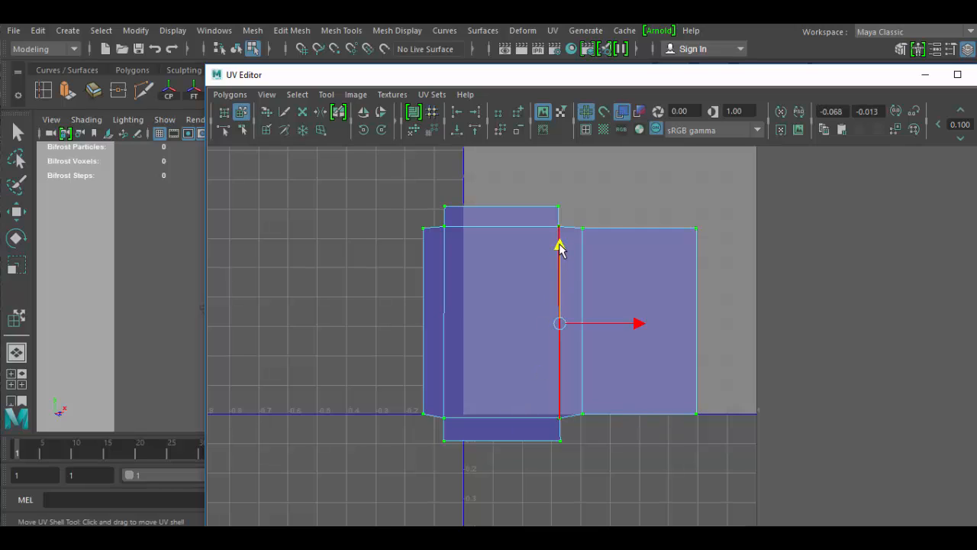
drag(558, 247, 559, 254)
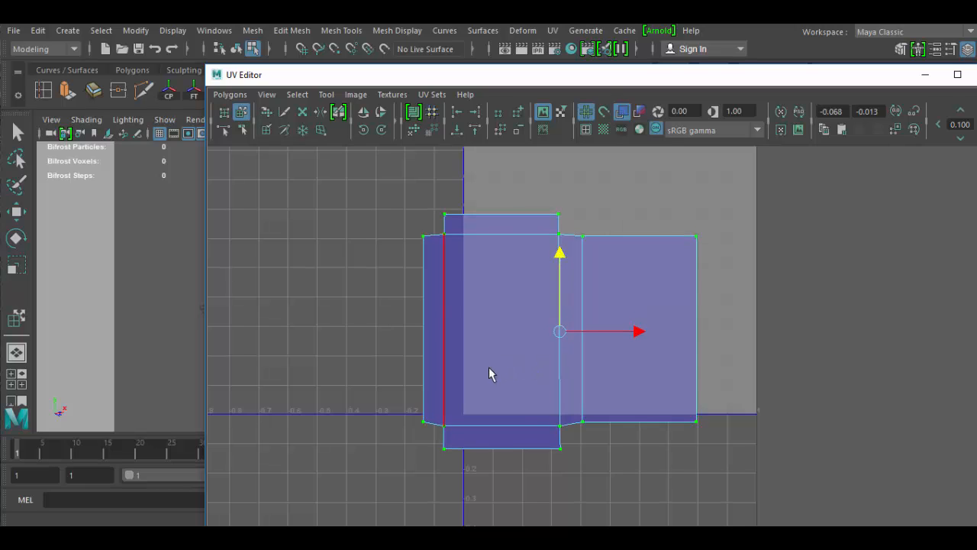
right_drag(512, 430, 508, 349)
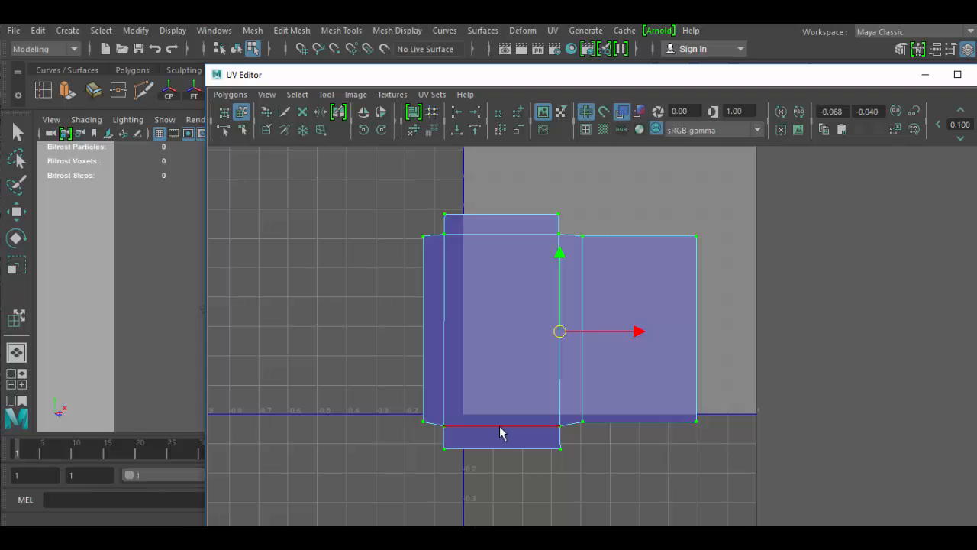
drag(559, 258, 610, 217)
drag(562, 305, 615, 276)
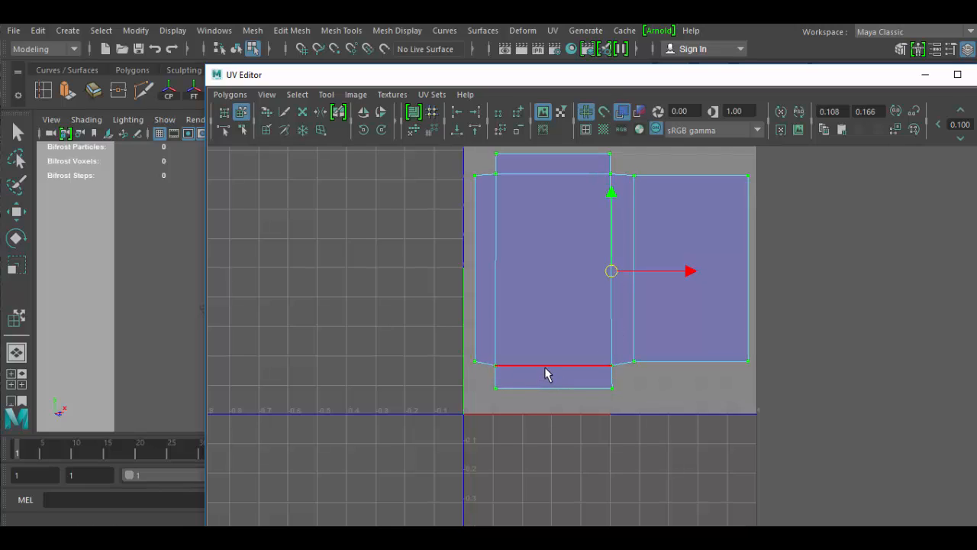
- Select the two UVs at the ends of the left large panel's bottom seam and raise them level with the neighbouring bottom edges
right_drag(546, 374, 550, 329)
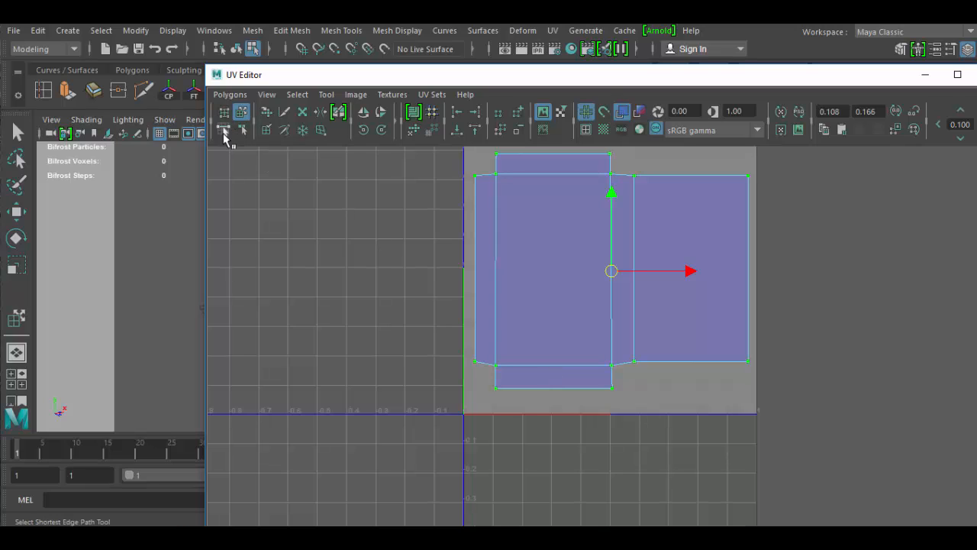
click(224, 131)
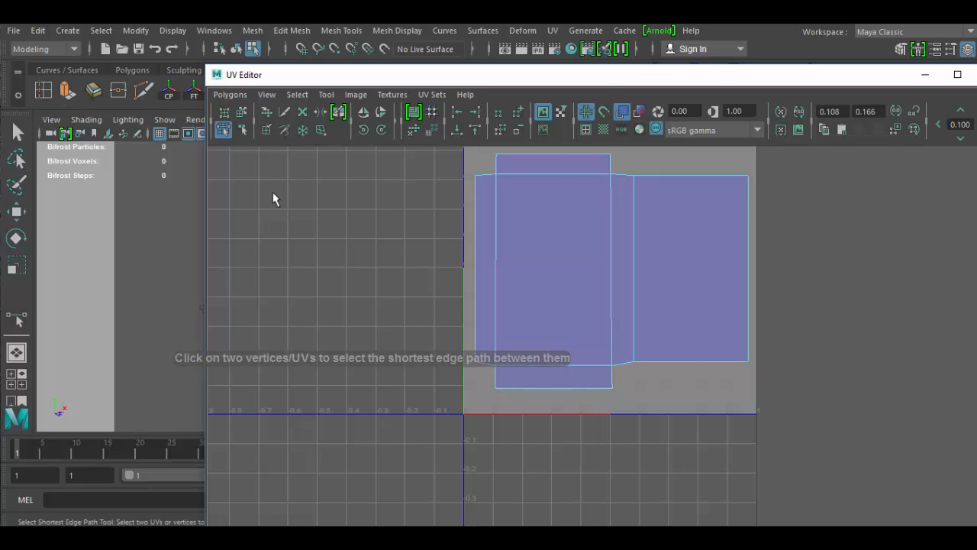
click(242, 130)
click(496, 365)
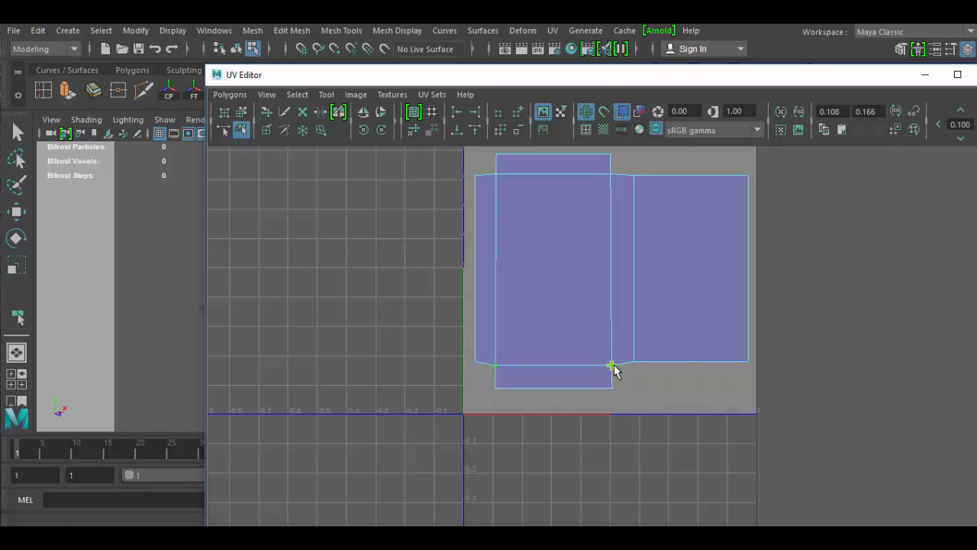
click(611, 366)
key(w)
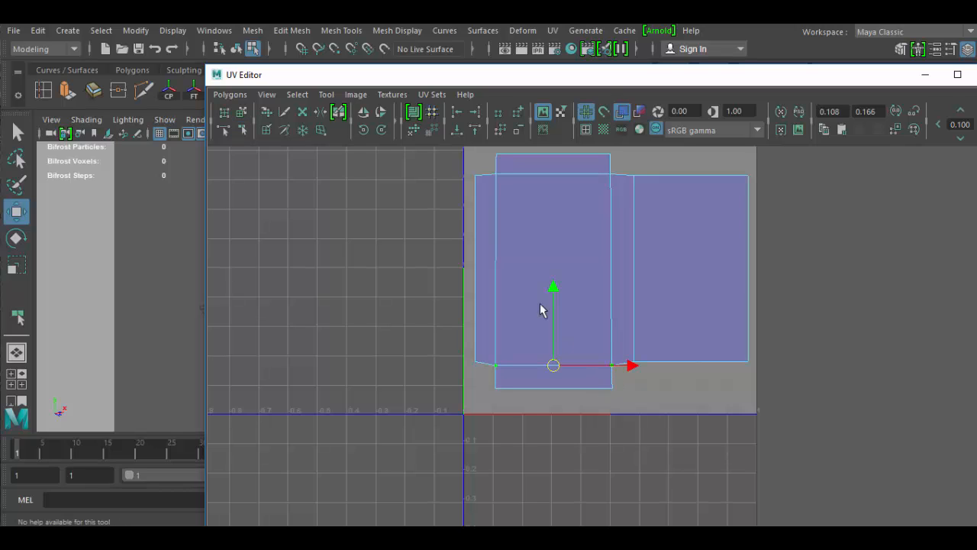
drag(554, 289, 551, 282)
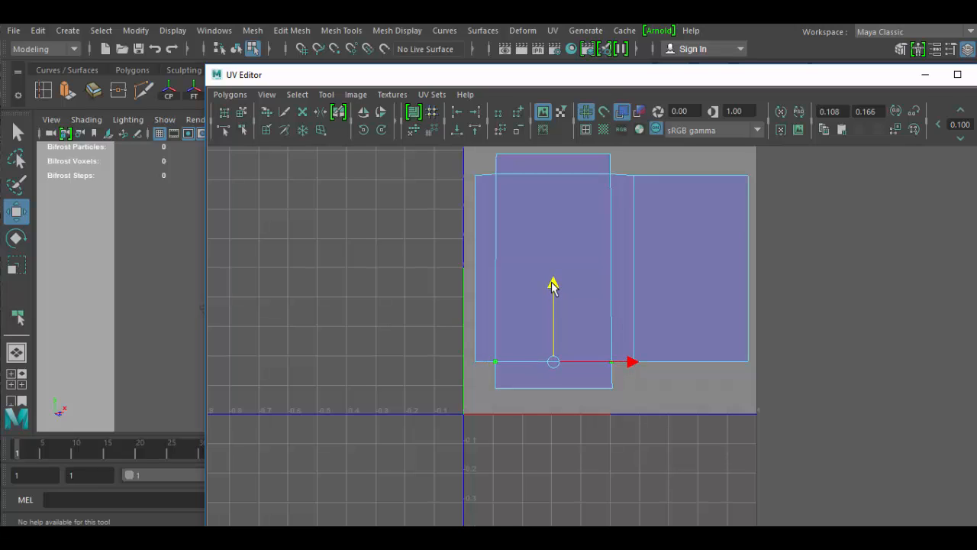
- Select the two UVs at the ends of the left large panel's top seam and lower them level with the neighbouring top edges
click(496, 180)
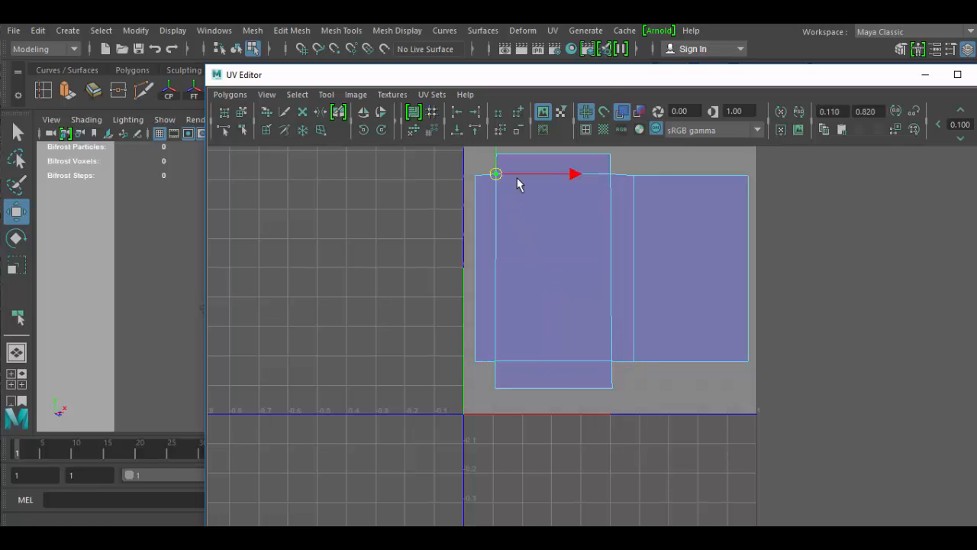
shift+click(611, 178)
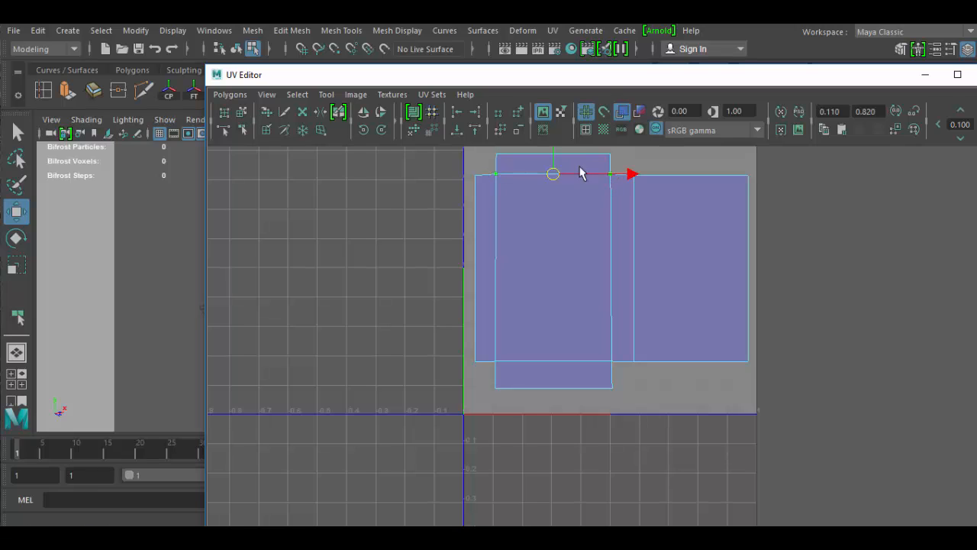
drag(554, 155, 553, 160)
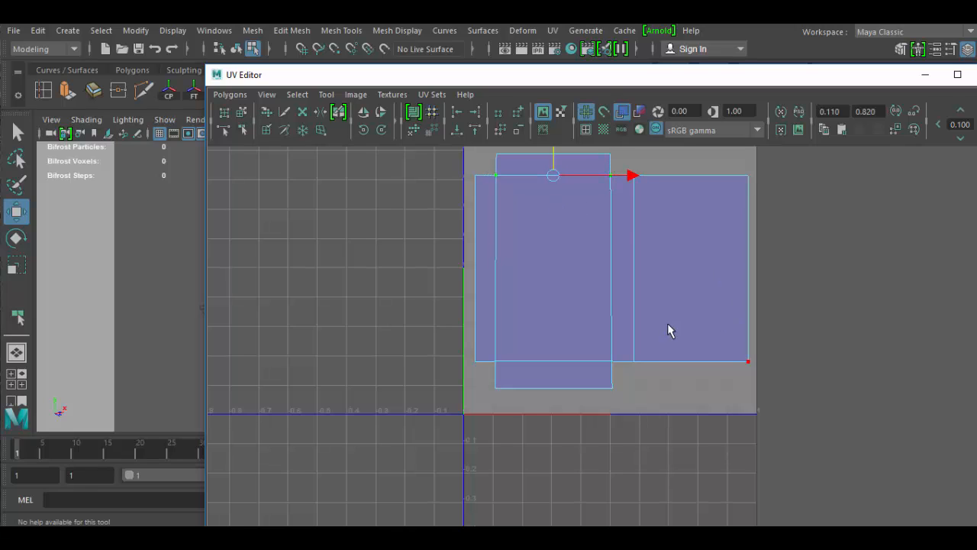
- Select the entire UV shell, scale it up uniformly to nearly the full width of the 0 to 1 square, and nudge it left
click(242, 113)
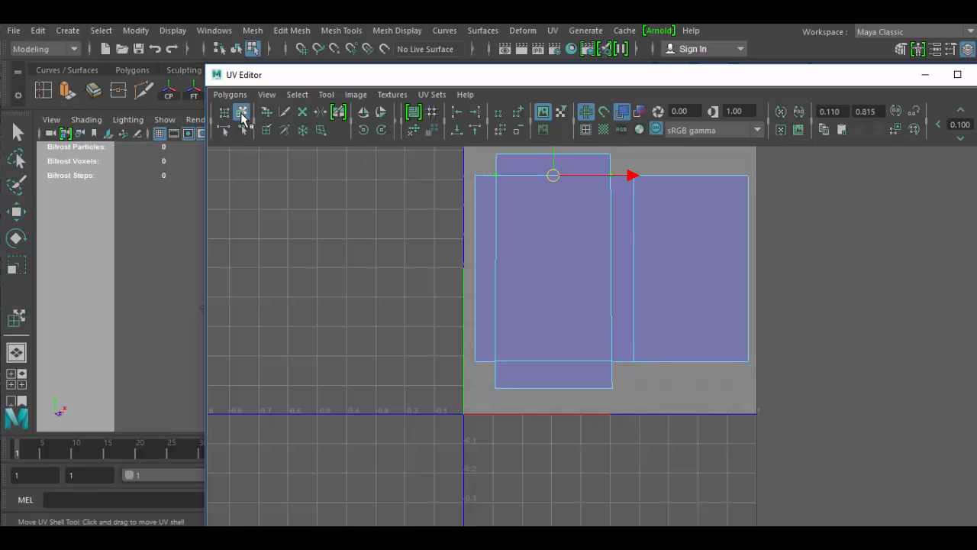
click(605, 290)
scroll(679, 384, down, 3)
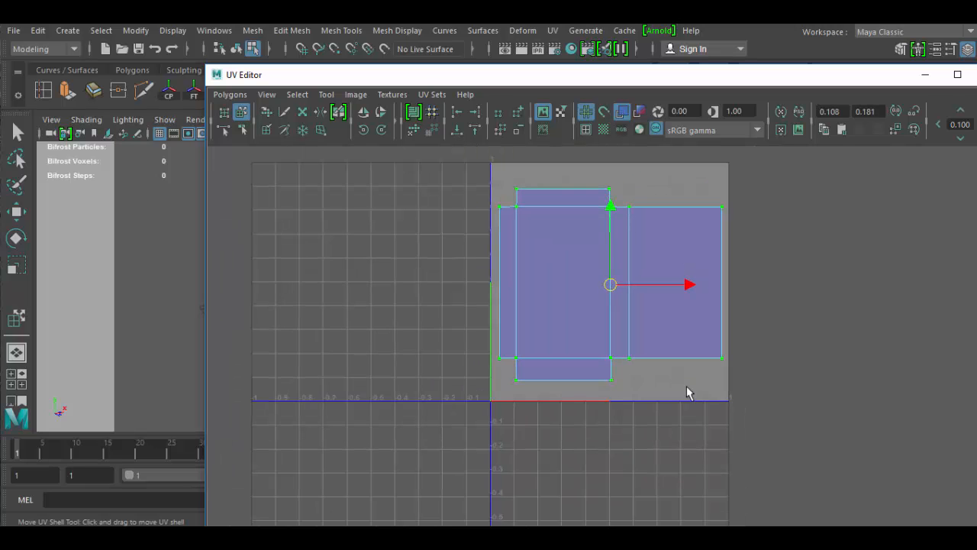
alt+middle_drag(678, 413, 607, 454)
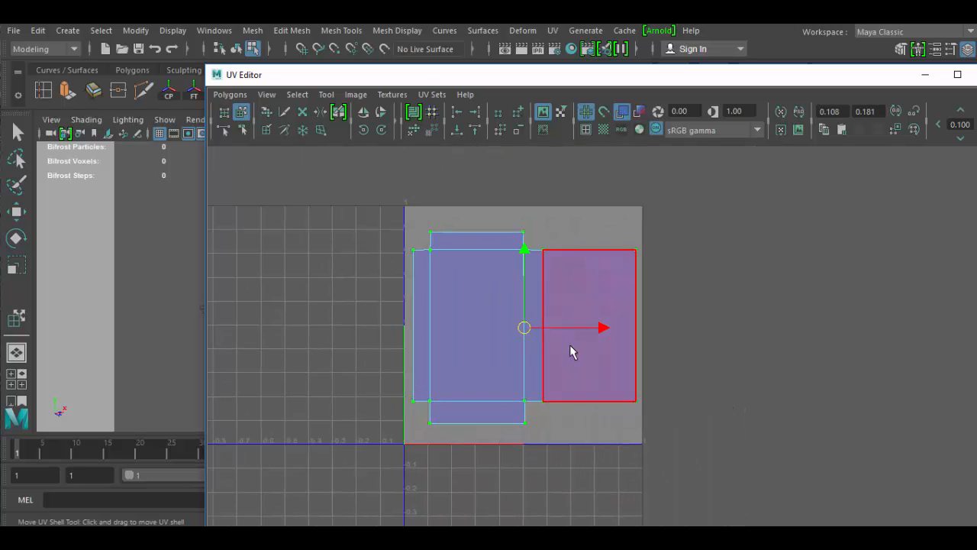
key(r)
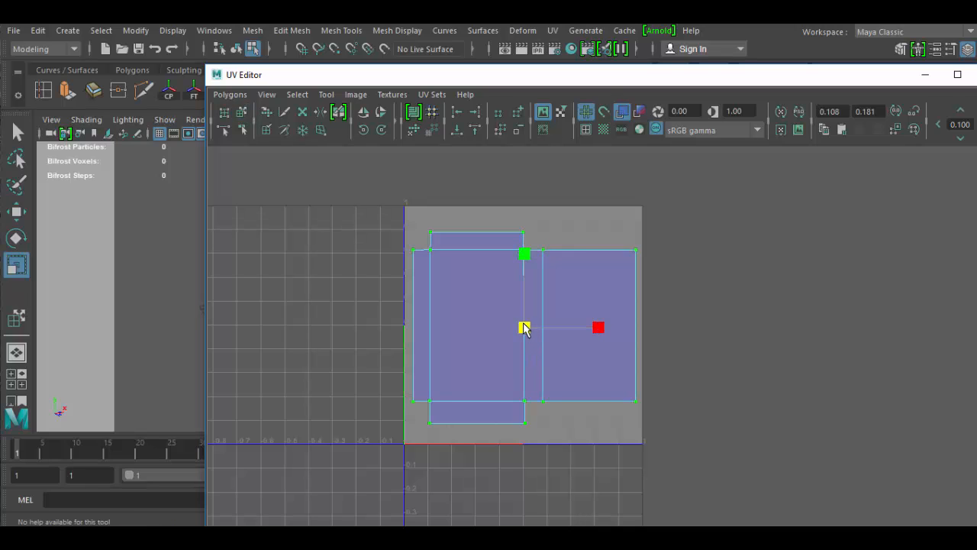
mouse_move(524, 327)
mouse_down()
mouse_move(521, 314)
mouse_move(532, 336)
mouse_move(527, 326)
mouse_up()
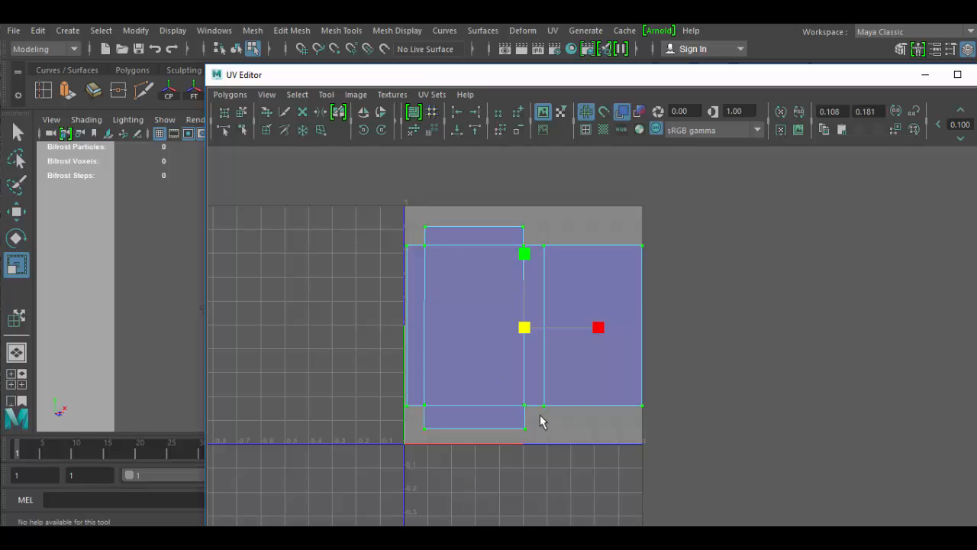
key(w)
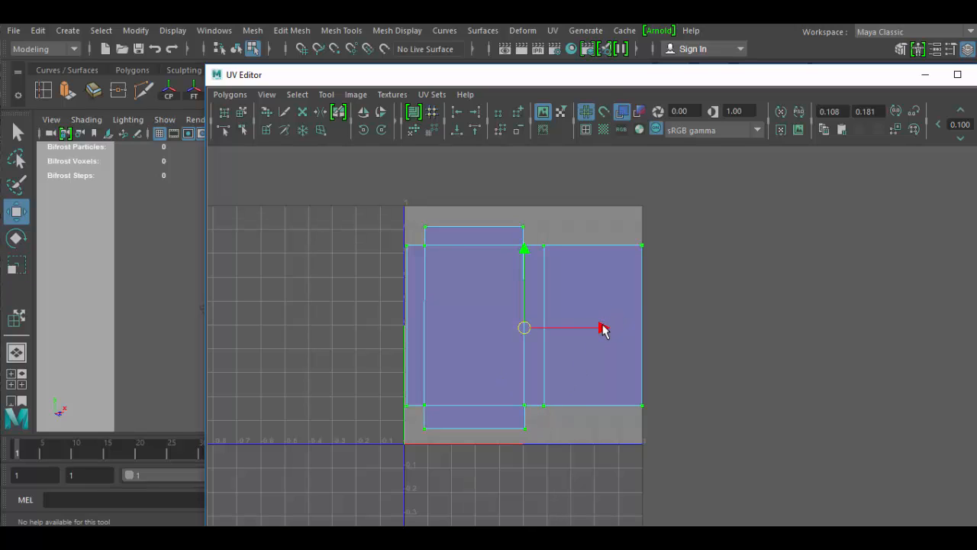
drag(604, 329, 604, 329)
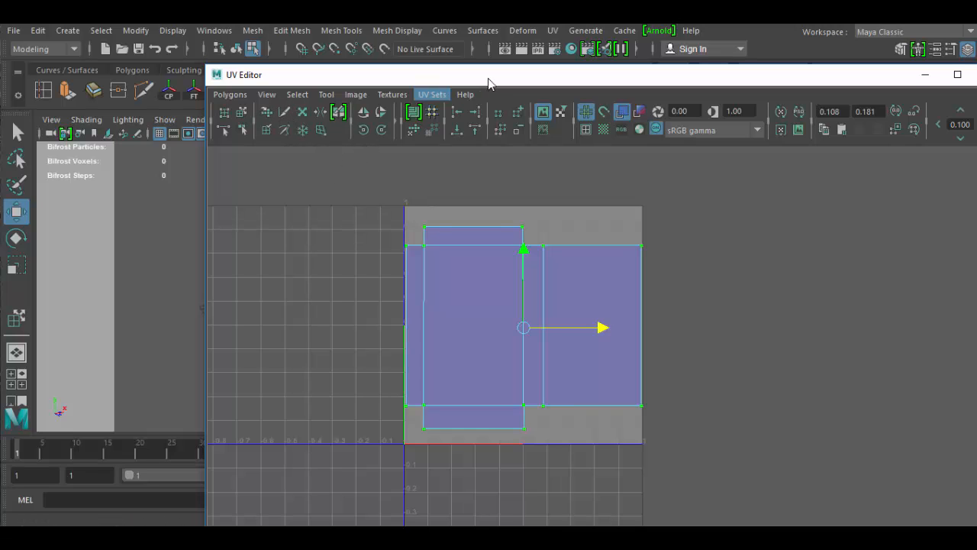
- Return the wall to object mode and assign the lambert2 material to it from the Hypershade
drag(463, 82, 485, 361)
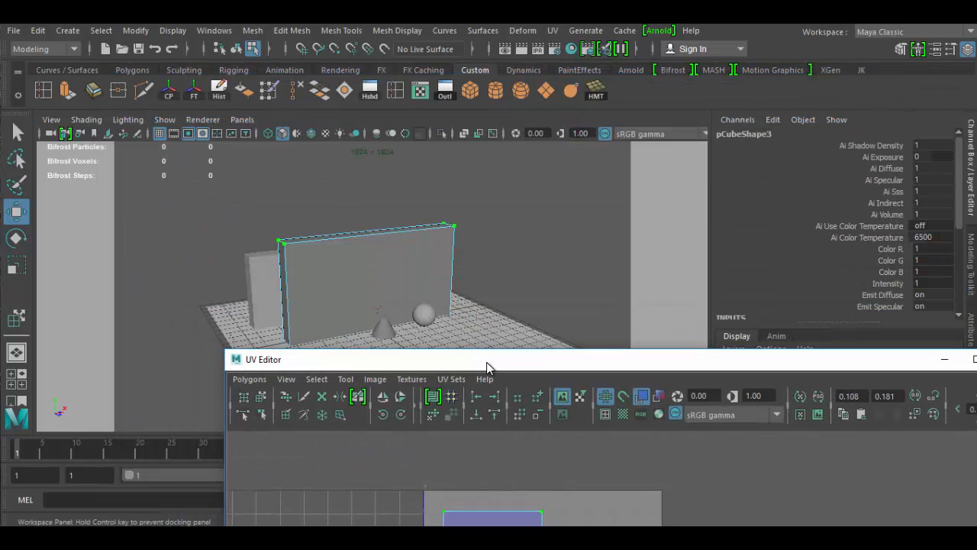
right_drag(405, 153, 463, 109)
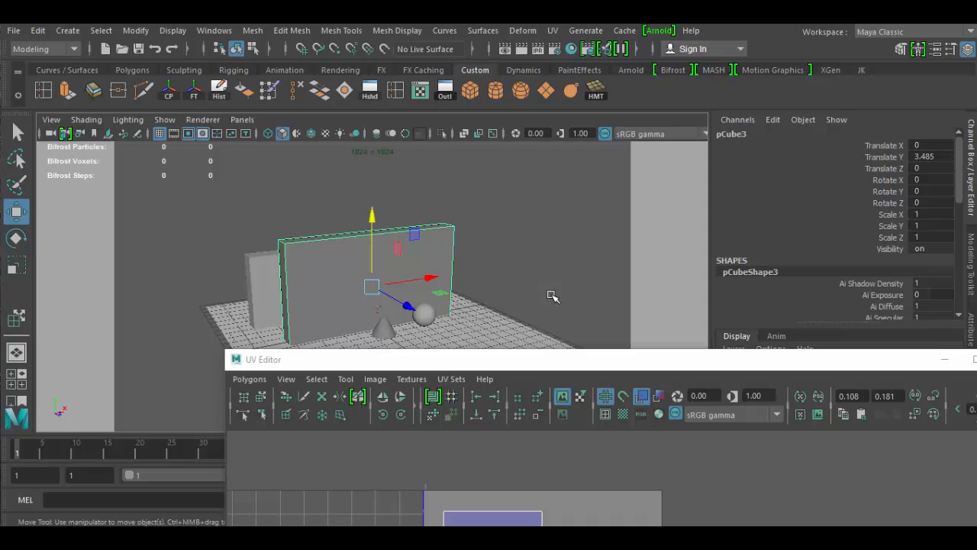
alt+drag(549, 294, 453, 264)
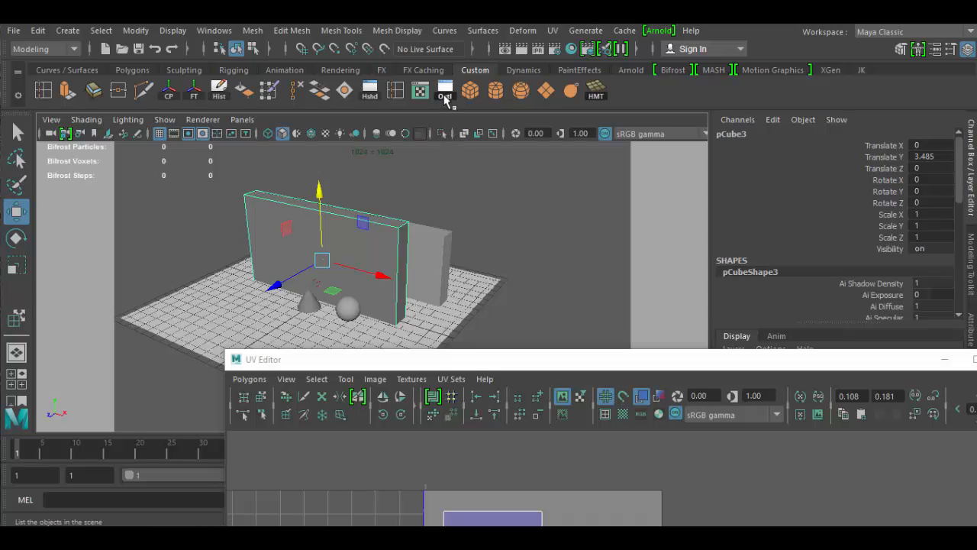
click(370, 90)
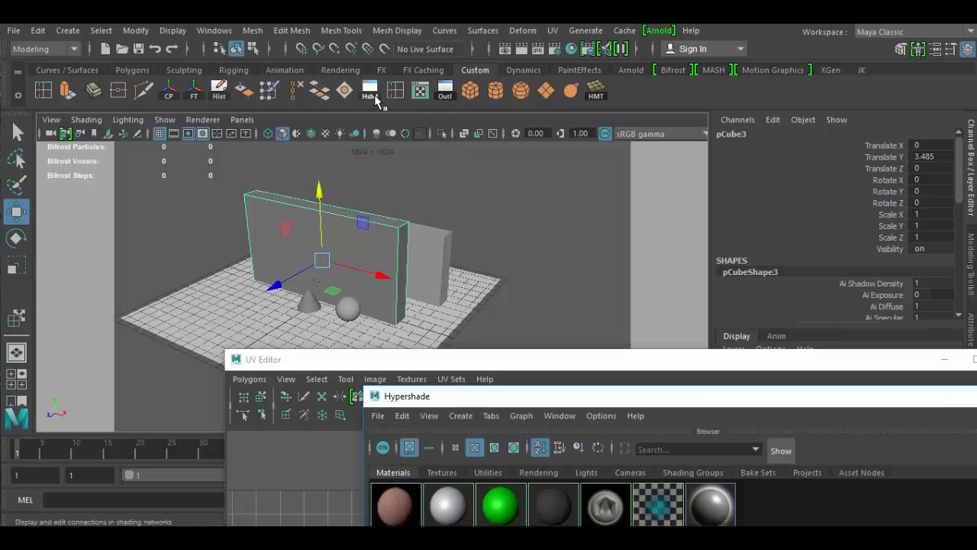
drag(584, 391, 650, 267)
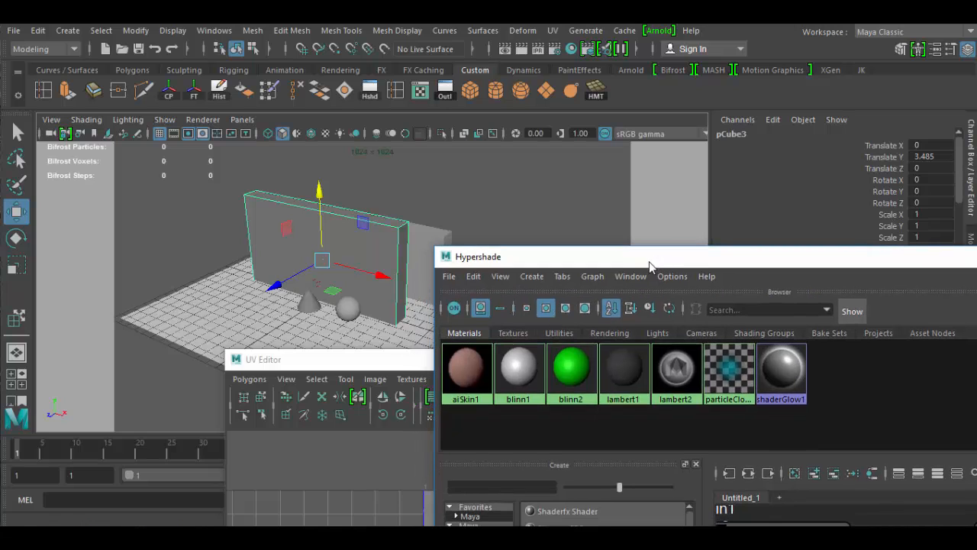
right_drag(677, 359, 676, 307)
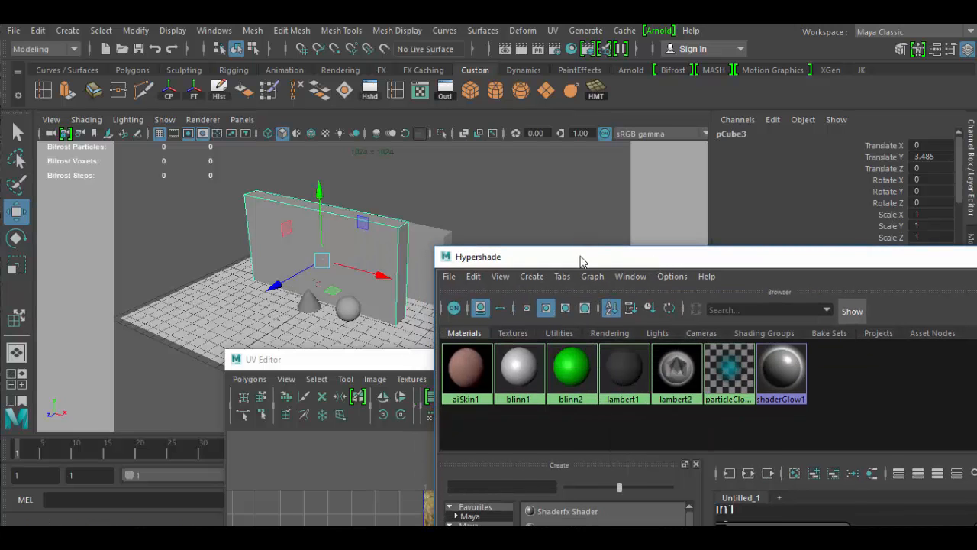
drag(580, 260, 611, 392)
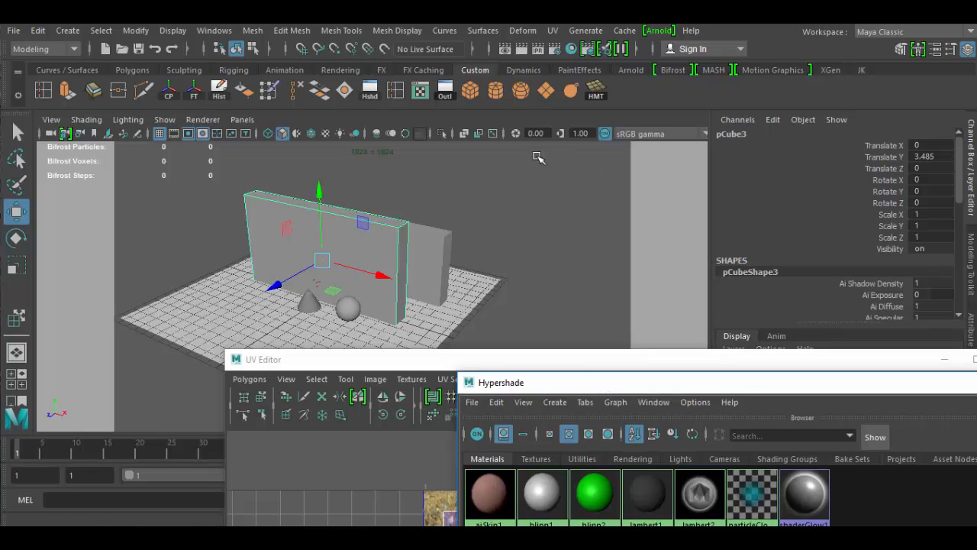
- Render the current view with Arnold and inspect the texture on the wall's front, top and side faces
click(523, 49)
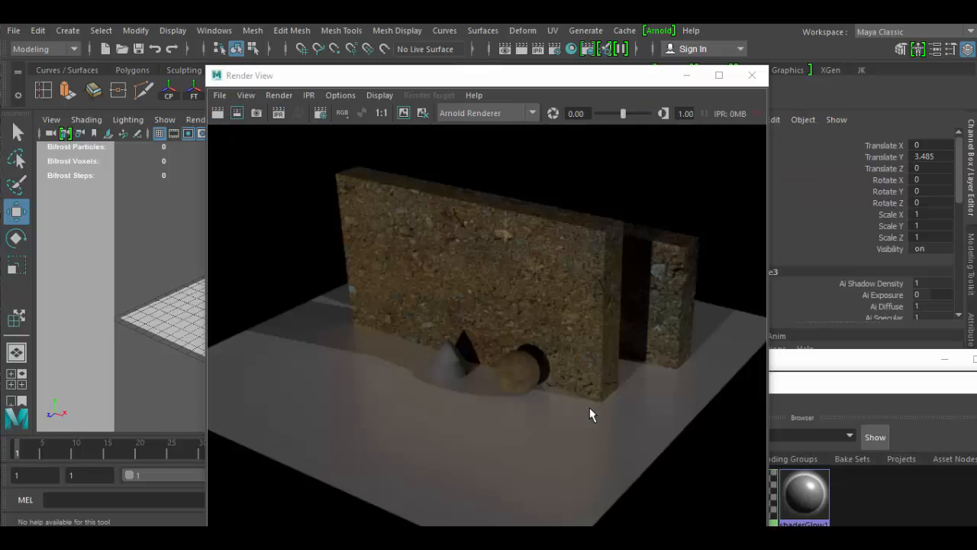
scroll(575, 220, up, 2)
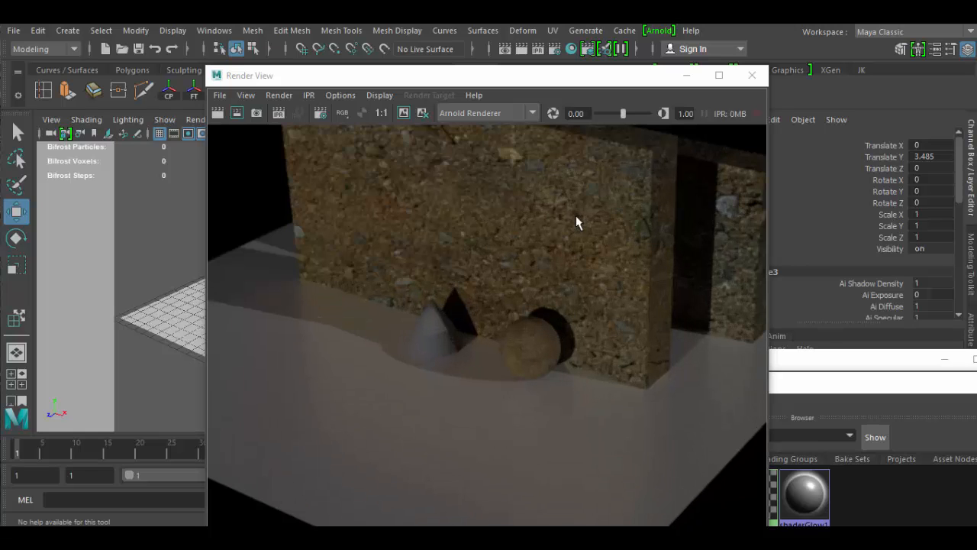
alt+middle_drag(575, 222, 557, 427)
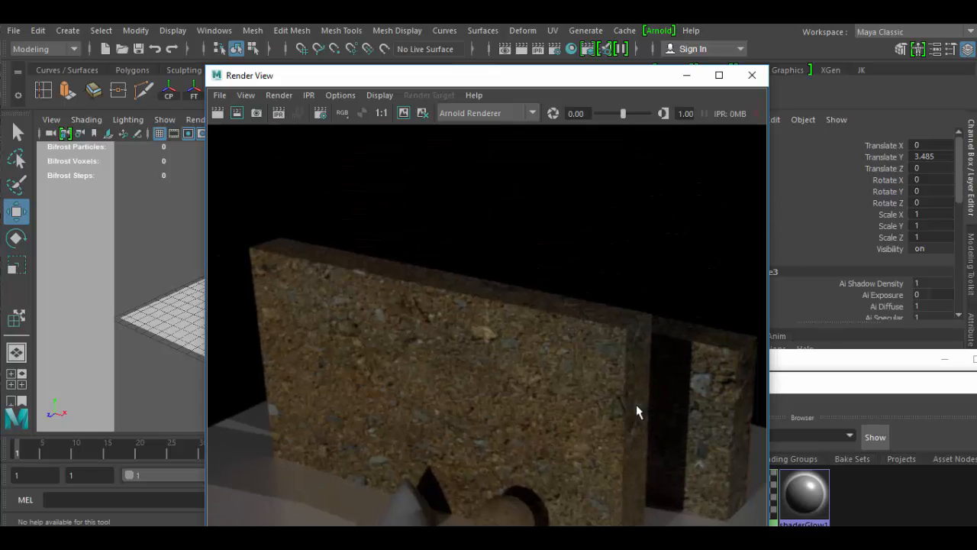
scroll(535, 464, down, 2)
alt+middle_drag(552, 439, 580, 371)
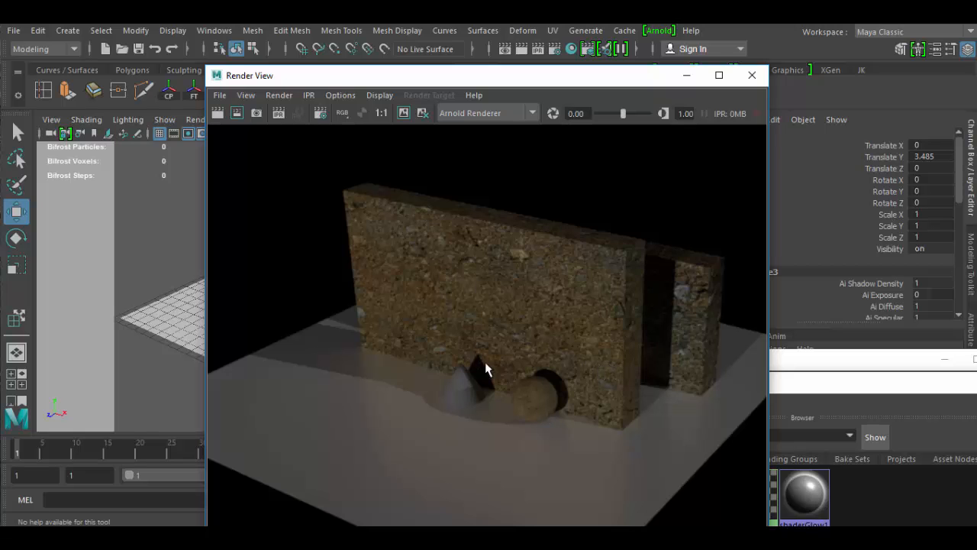
- Set the render aside and examine how the wall's UV layout sits over the texture image, keeping the scene in view
drag(359, 75, 661, 150)
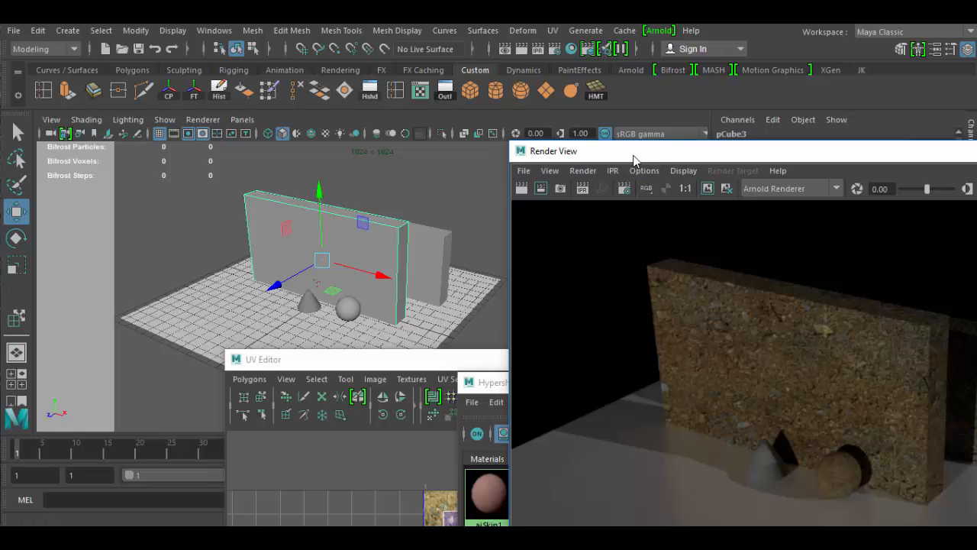
drag(365, 366, 313, 143)
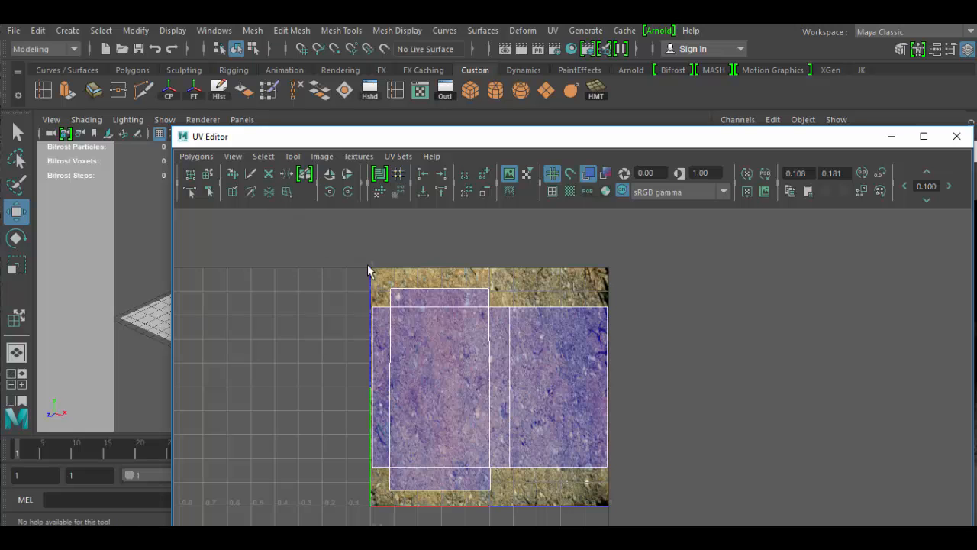
drag(467, 140, 461, 280)
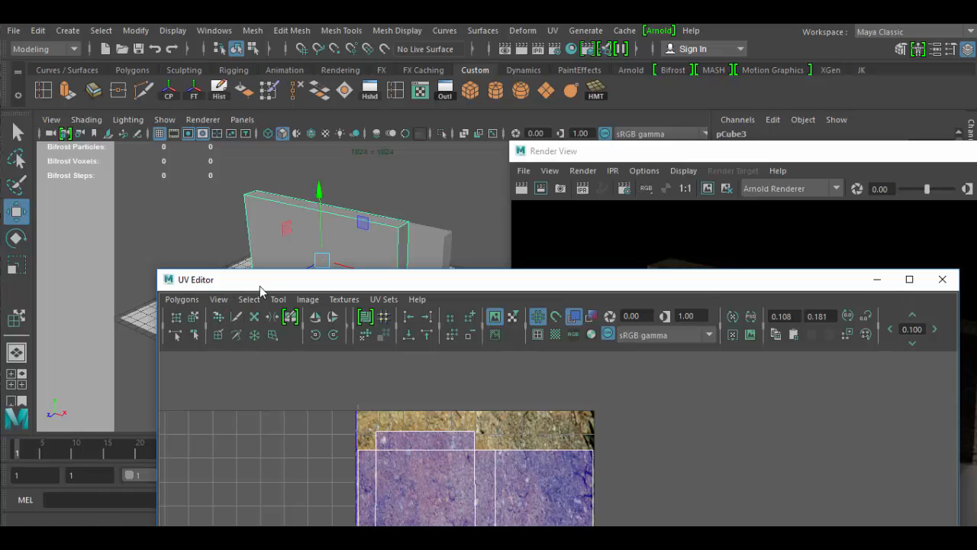
drag(261, 284, 239, 394)
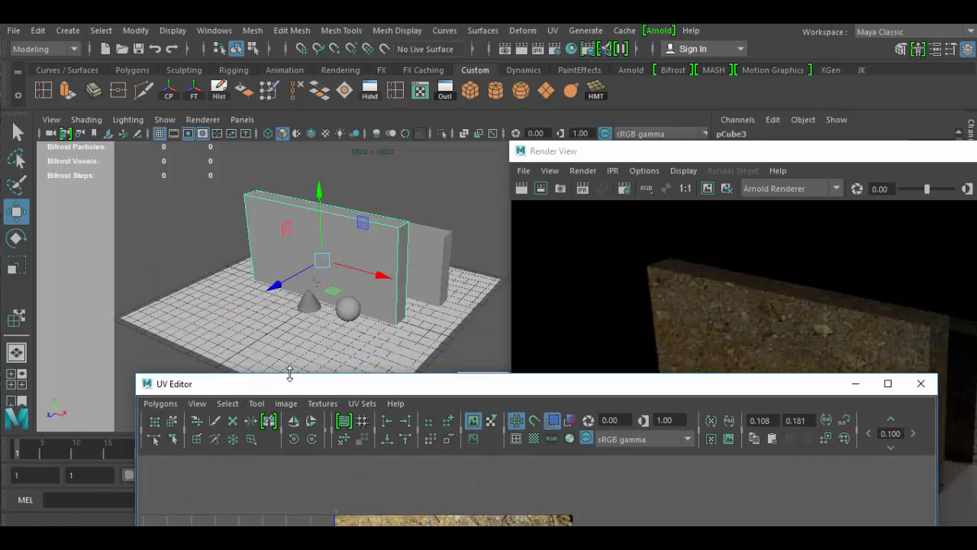